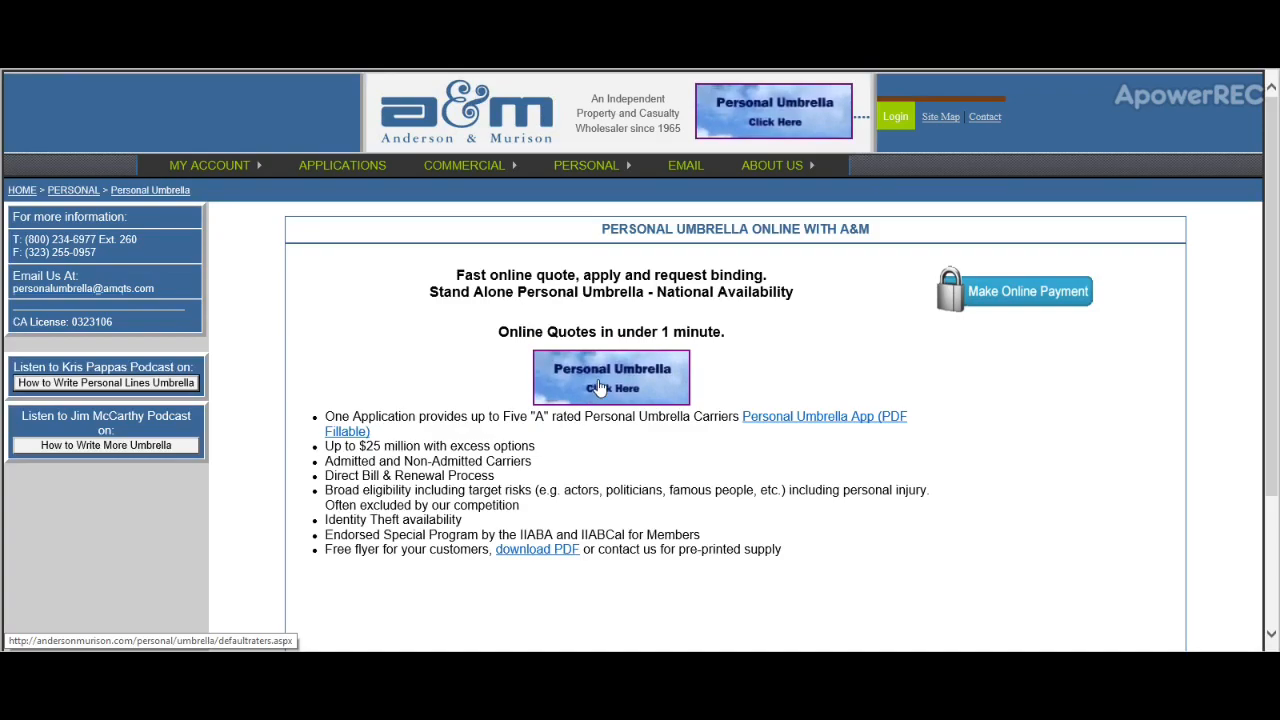
# Step: Open the Personal Umbrella rating page and scroll down to the Quick Quote link
pyautogui.click(597, 387)
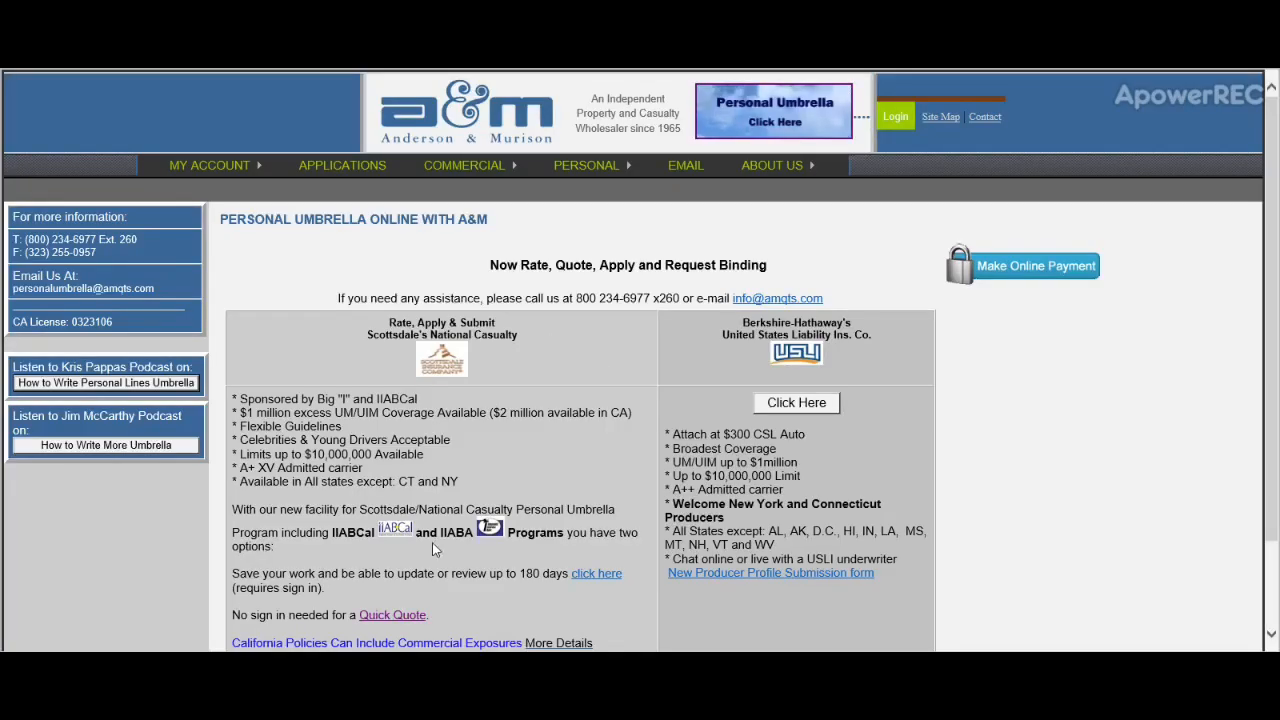
pyautogui.scroll(-1, 436, 548)
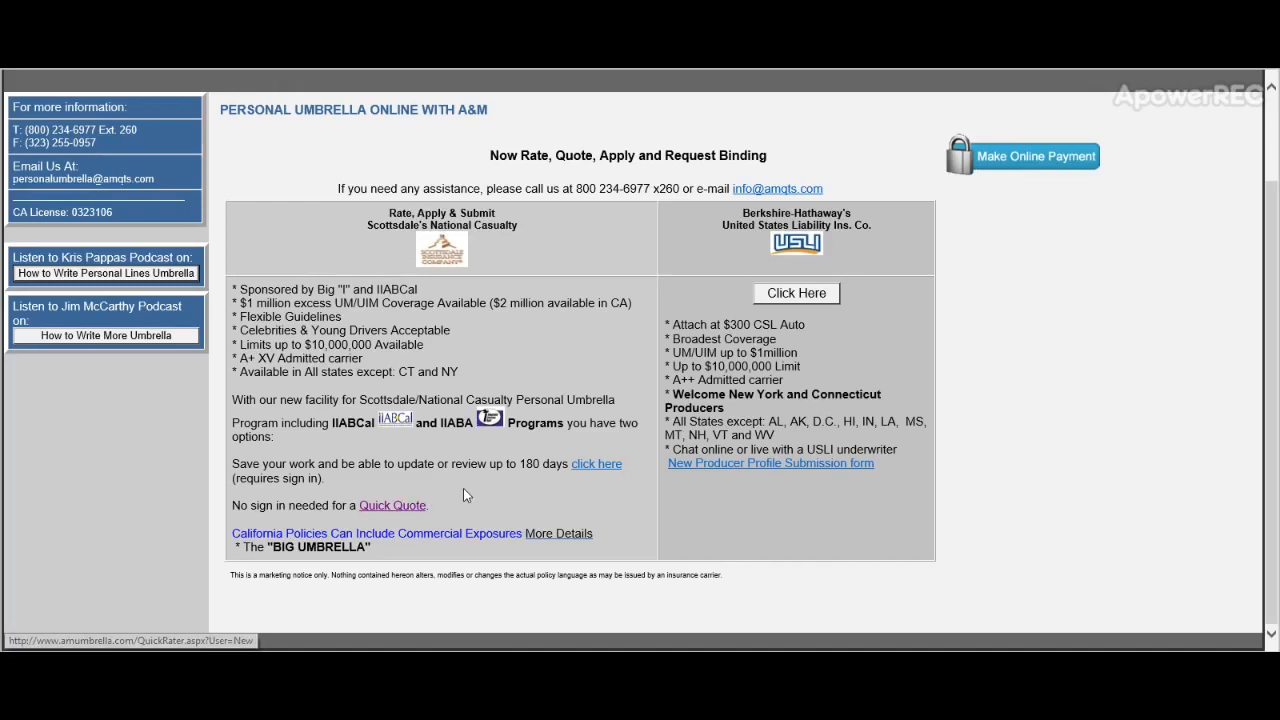
# Step: Start a Quick Quote for California as an IIABA member, filling the applicant's name from the suggestion
pyautogui.click(394, 506)
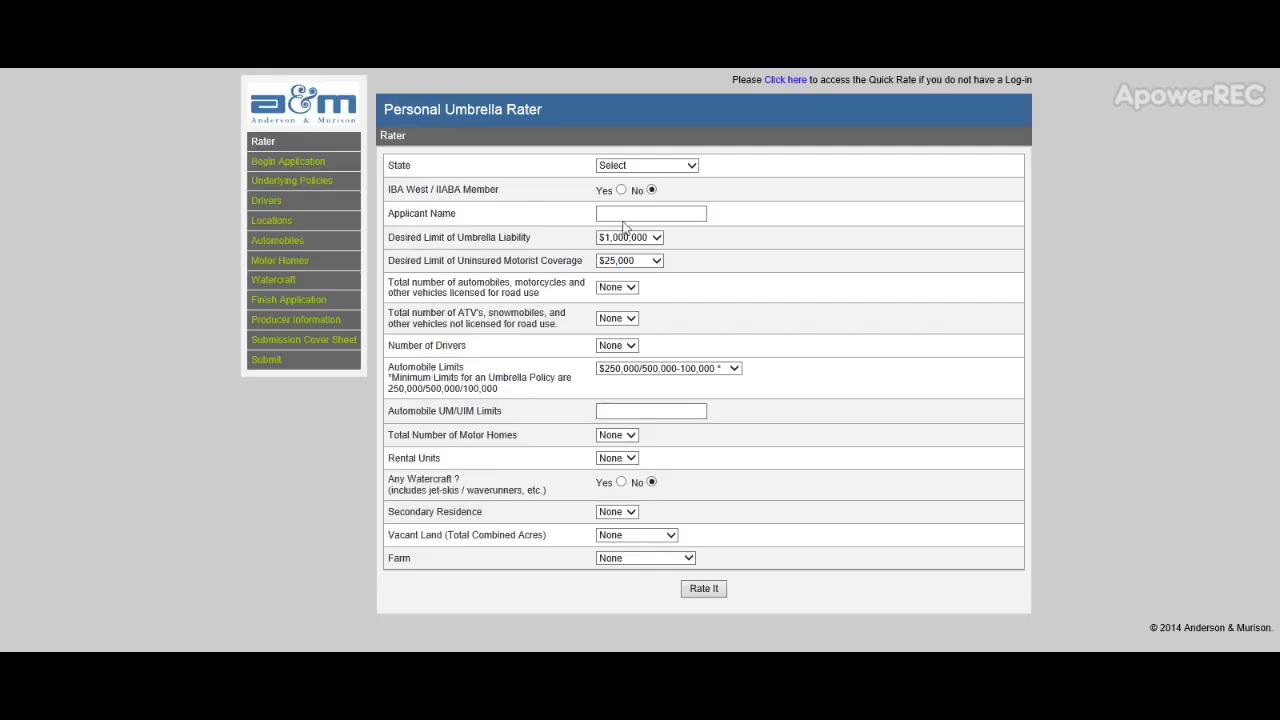
pyautogui.click(649, 165)
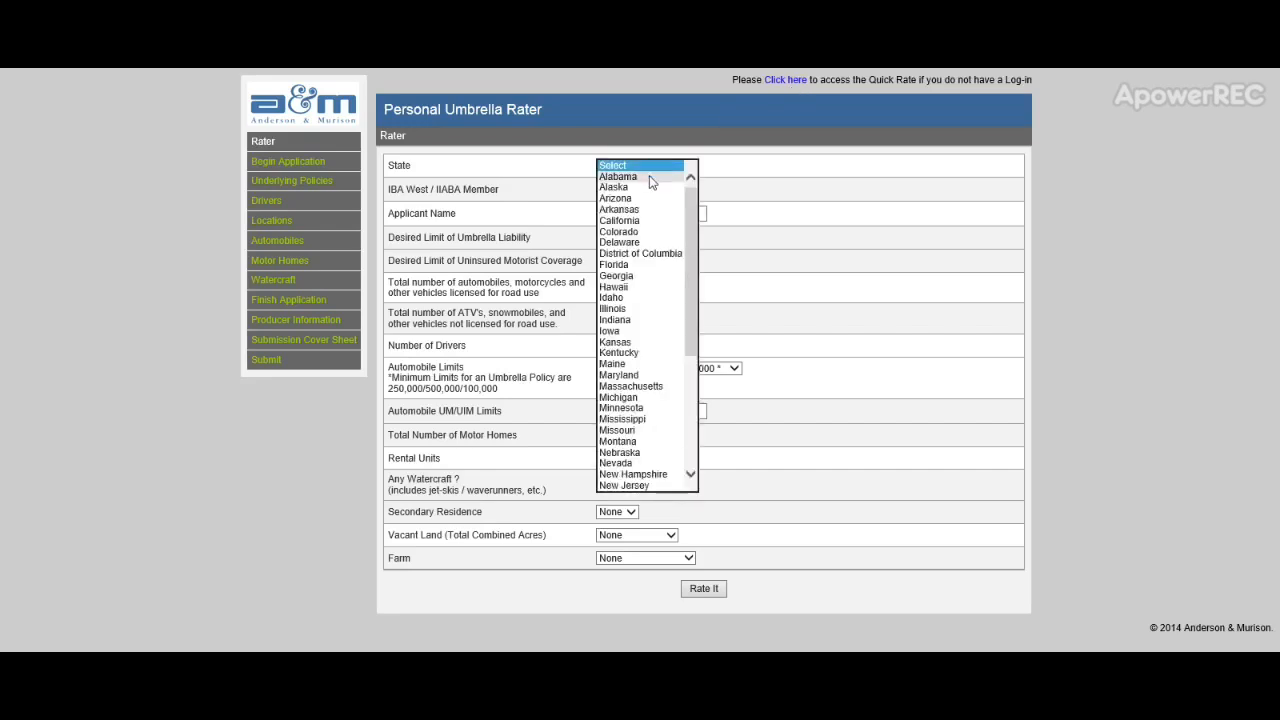
pyautogui.click(632, 220)
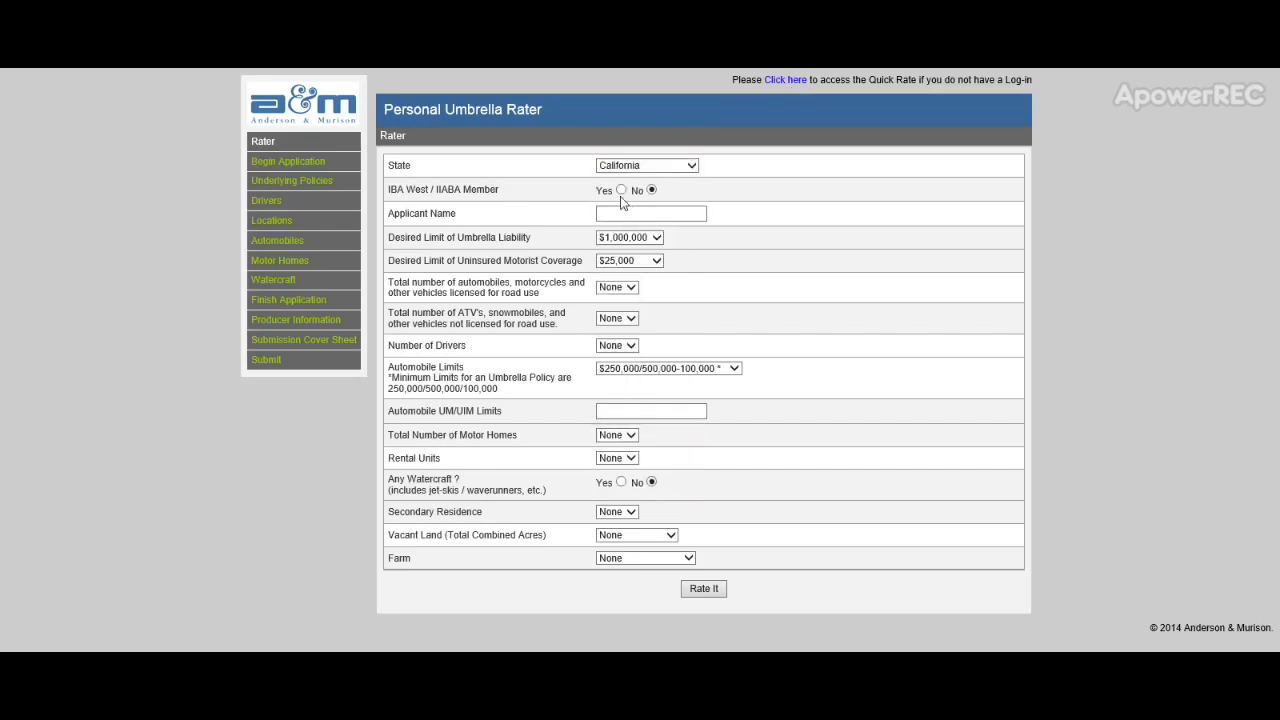
pyautogui.click(620, 191)
pyautogui.click(619, 213)
pyautogui.write('J')
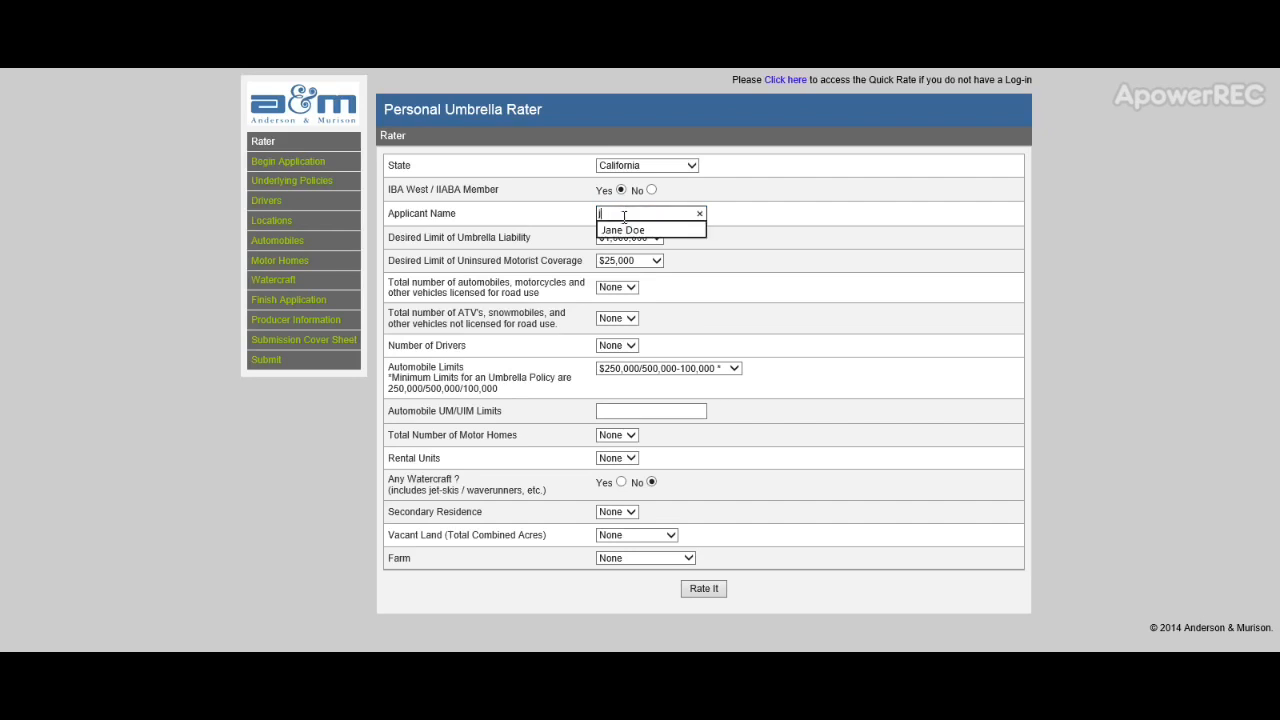
pyautogui.click(633, 230)
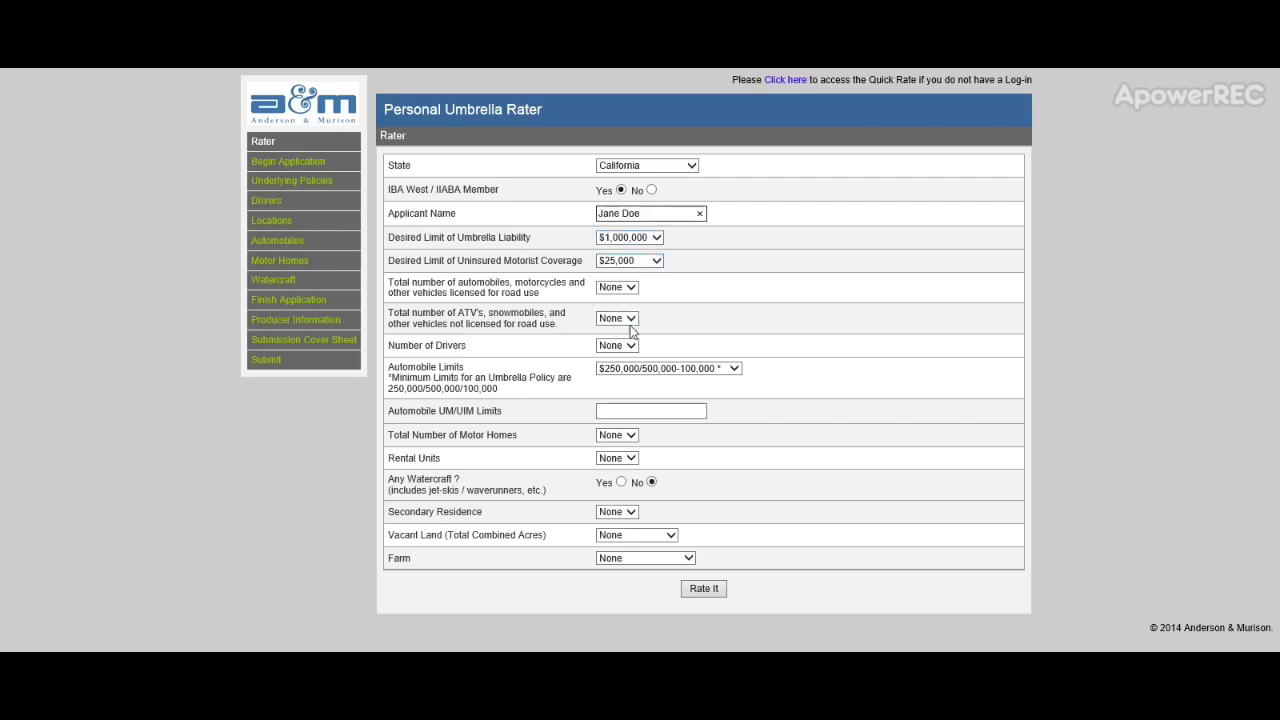
# Step: Enter 2 vehicles and one driver aged 22-75, then rate the umbrella premium
pyautogui.click(629, 291)
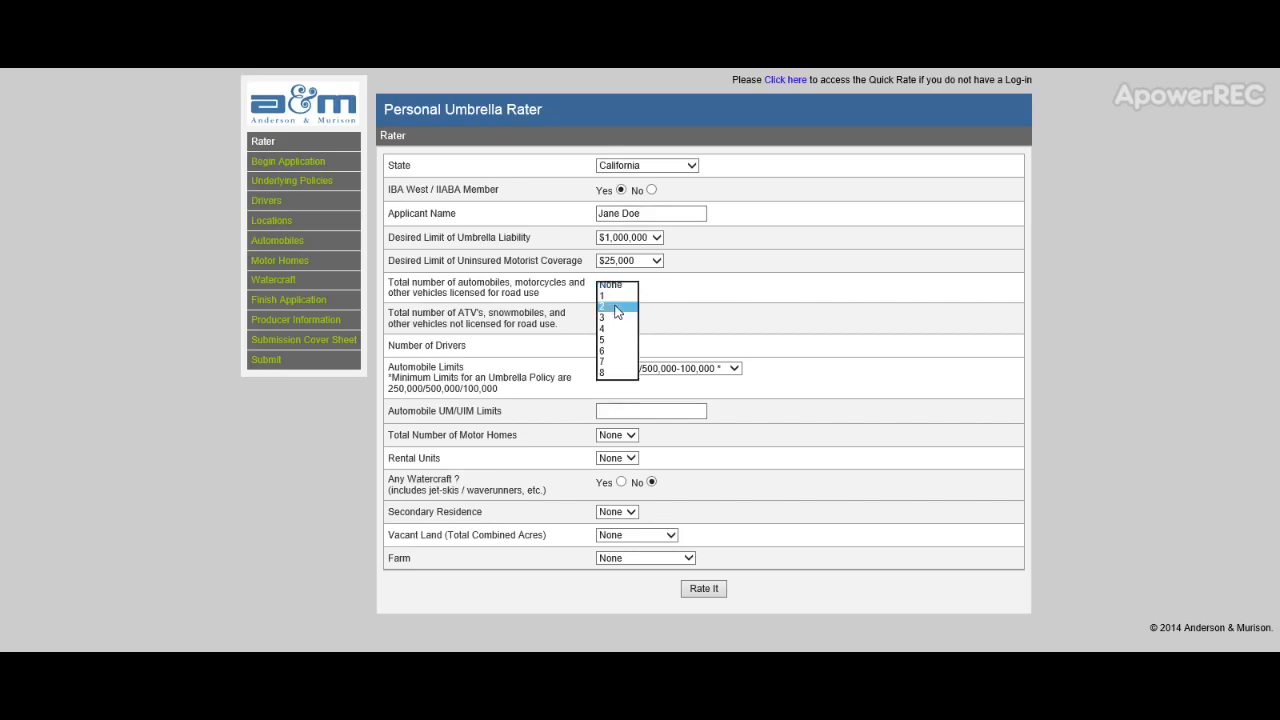
pyautogui.click(620, 309)
pyautogui.click(630, 347)
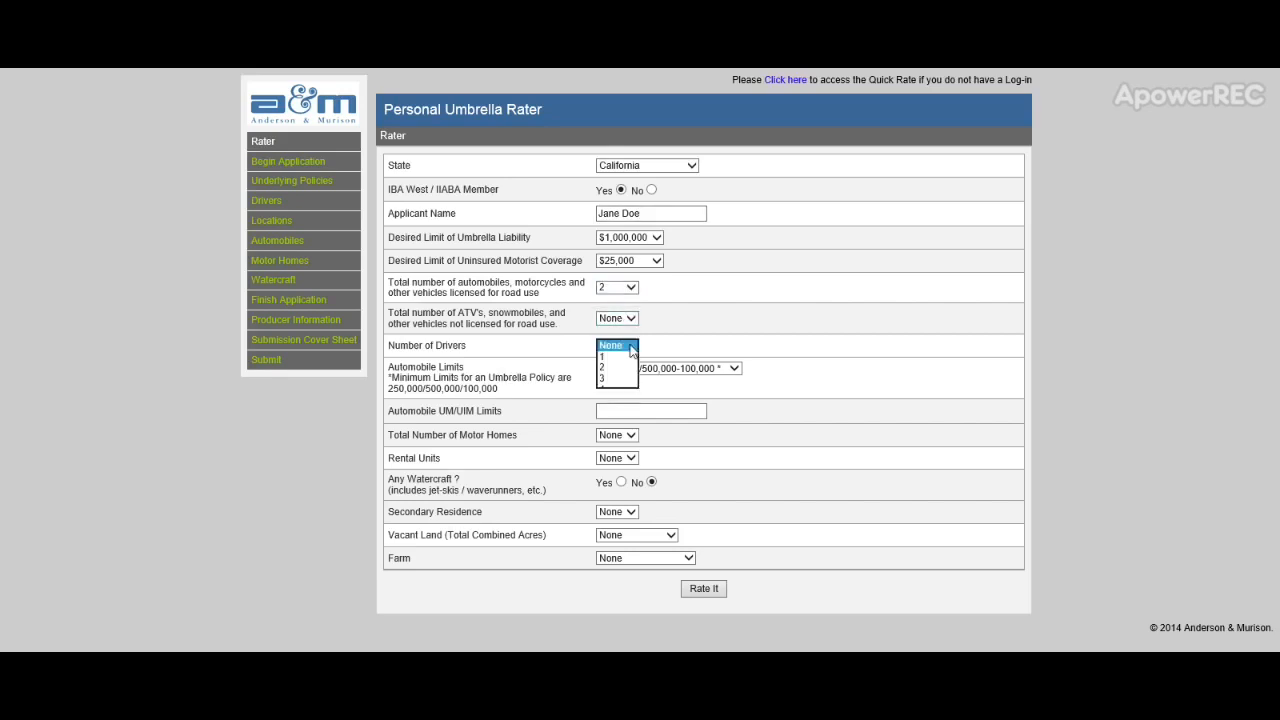
pyautogui.click(618, 354)
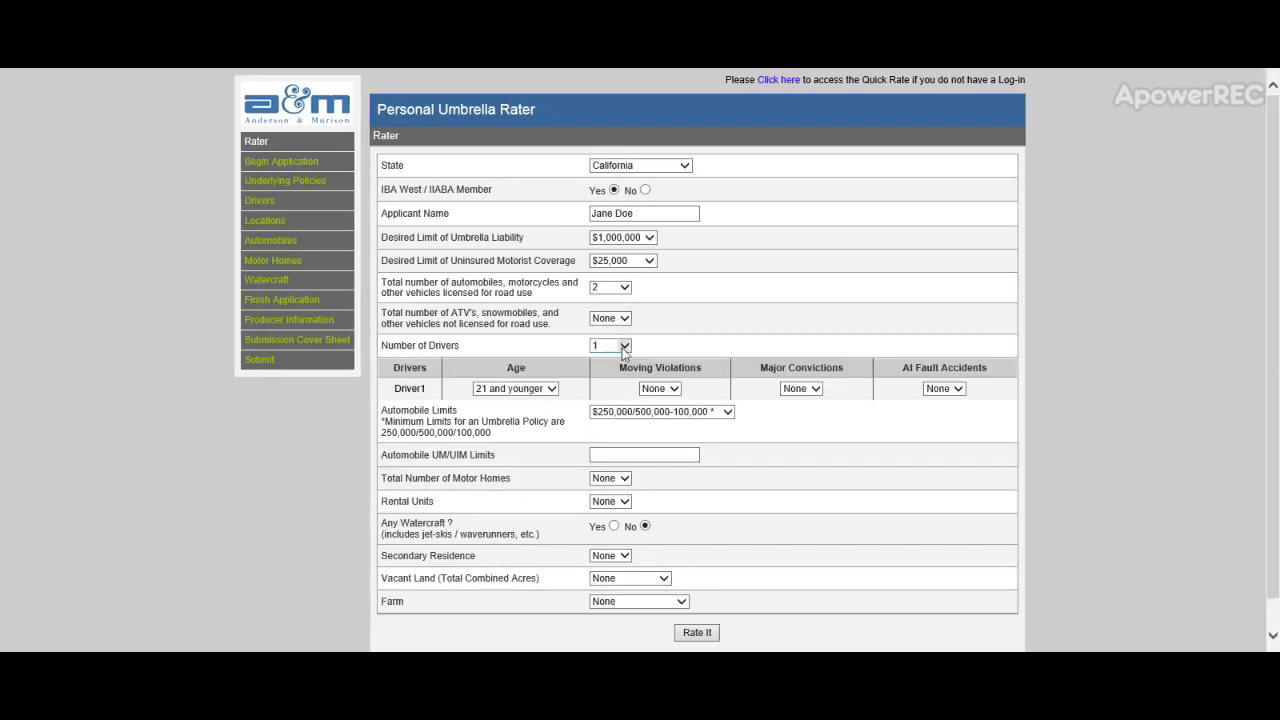
pyautogui.click(552, 385)
pyautogui.click(548, 407)
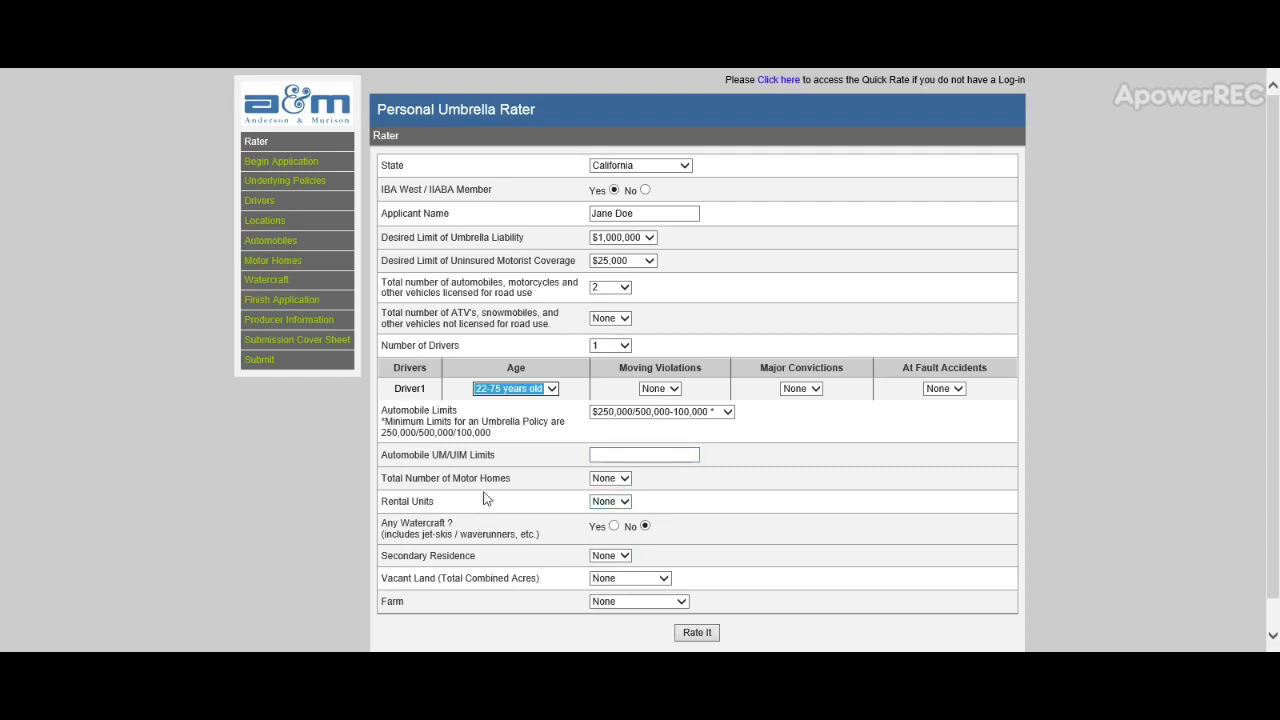
pyautogui.click(697, 634)
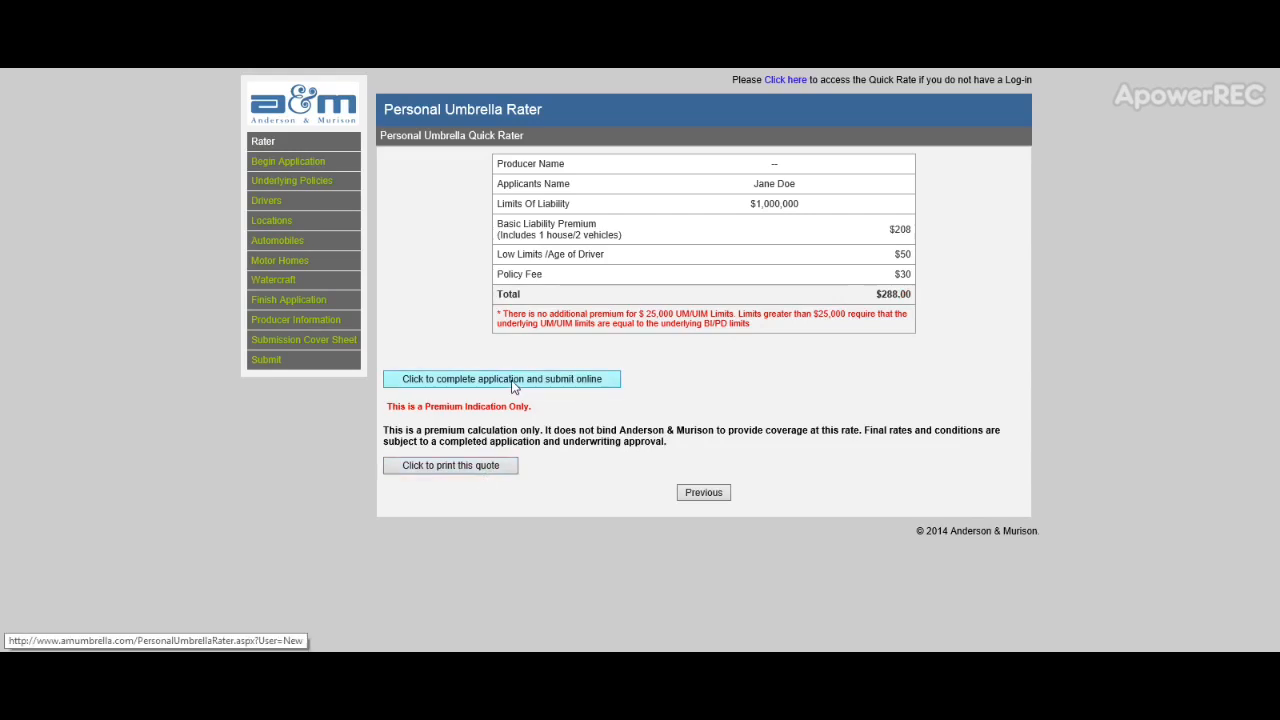
# Step: Log in with the saved user name and password, then open the saved $288.00 quote for editing
pyautogui.click(785, 80)
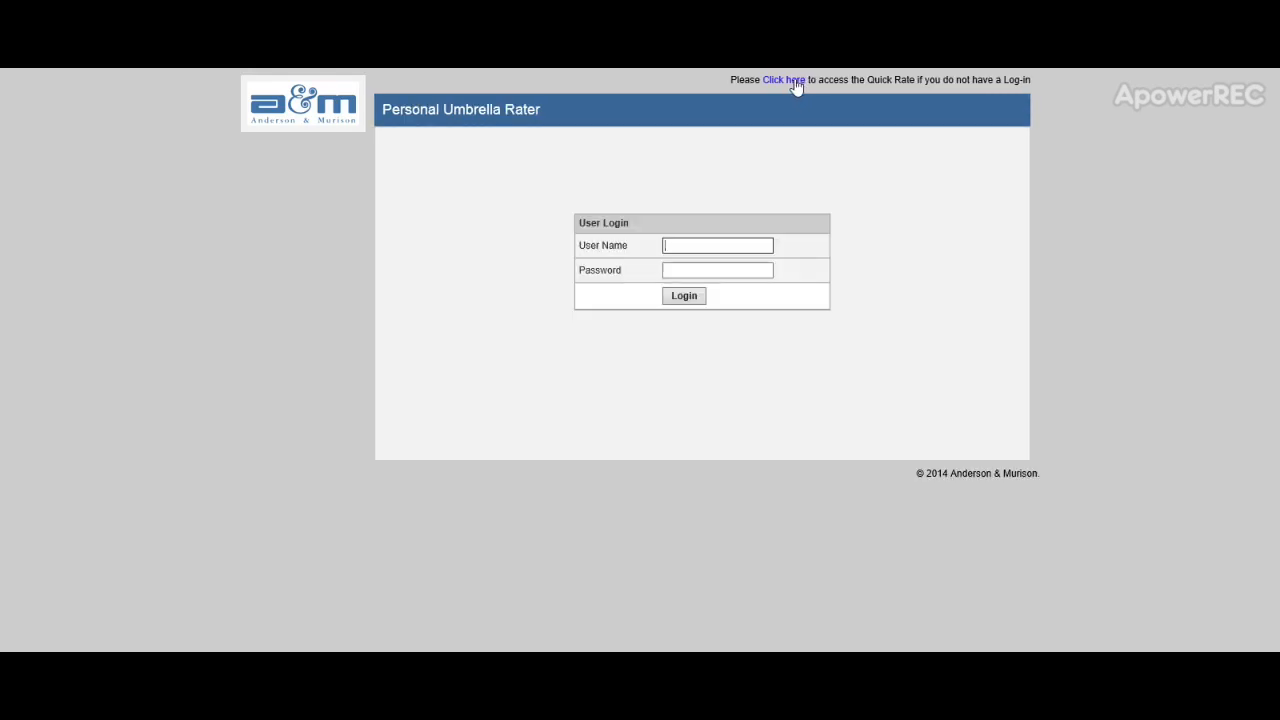
pyautogui.click(711, 245)
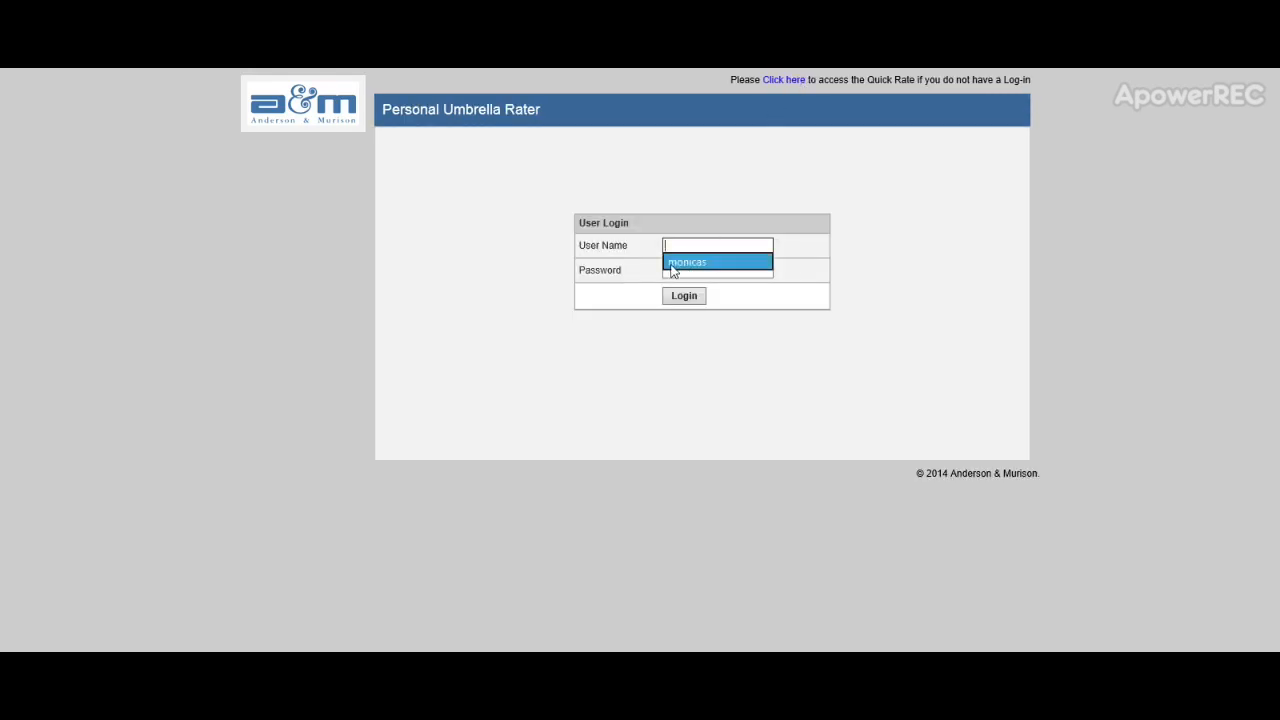
pyautogui.click(676, 262)
pyautogui.click(676, 268)
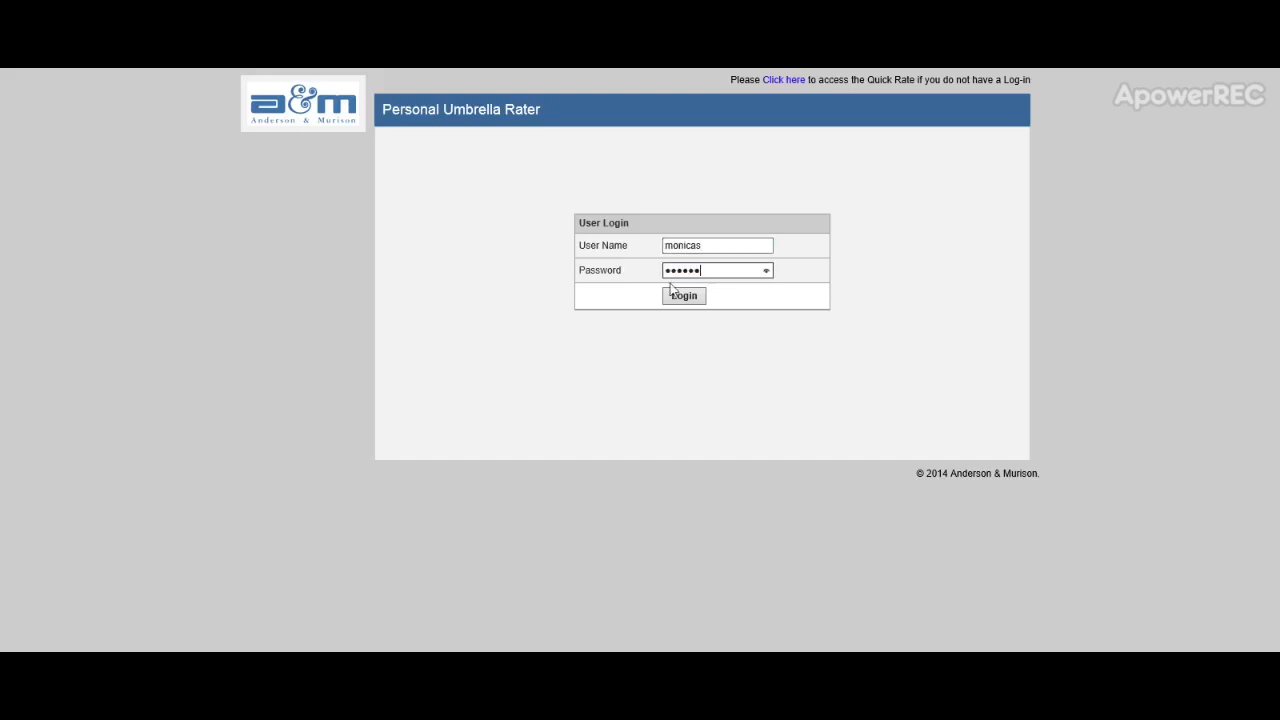
pyautogui.click(672, 292)
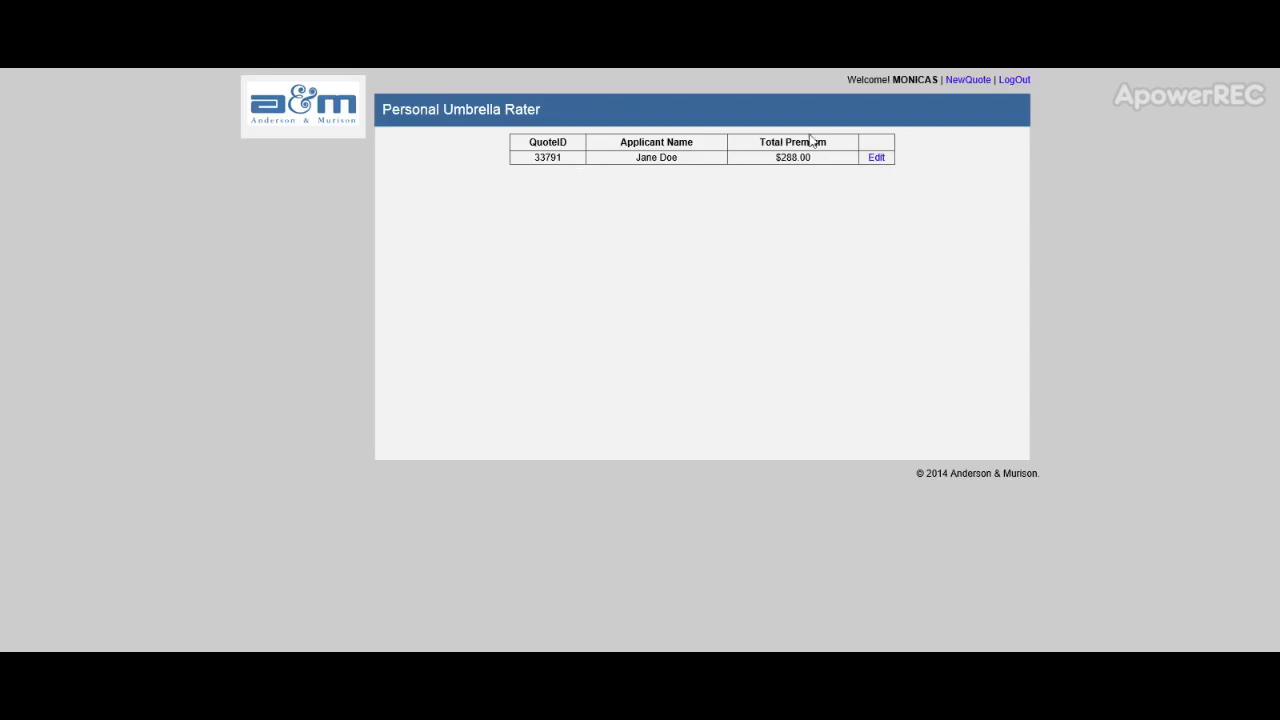
pyautogui.click(876, 158)
pyautogui.click(544, 221)
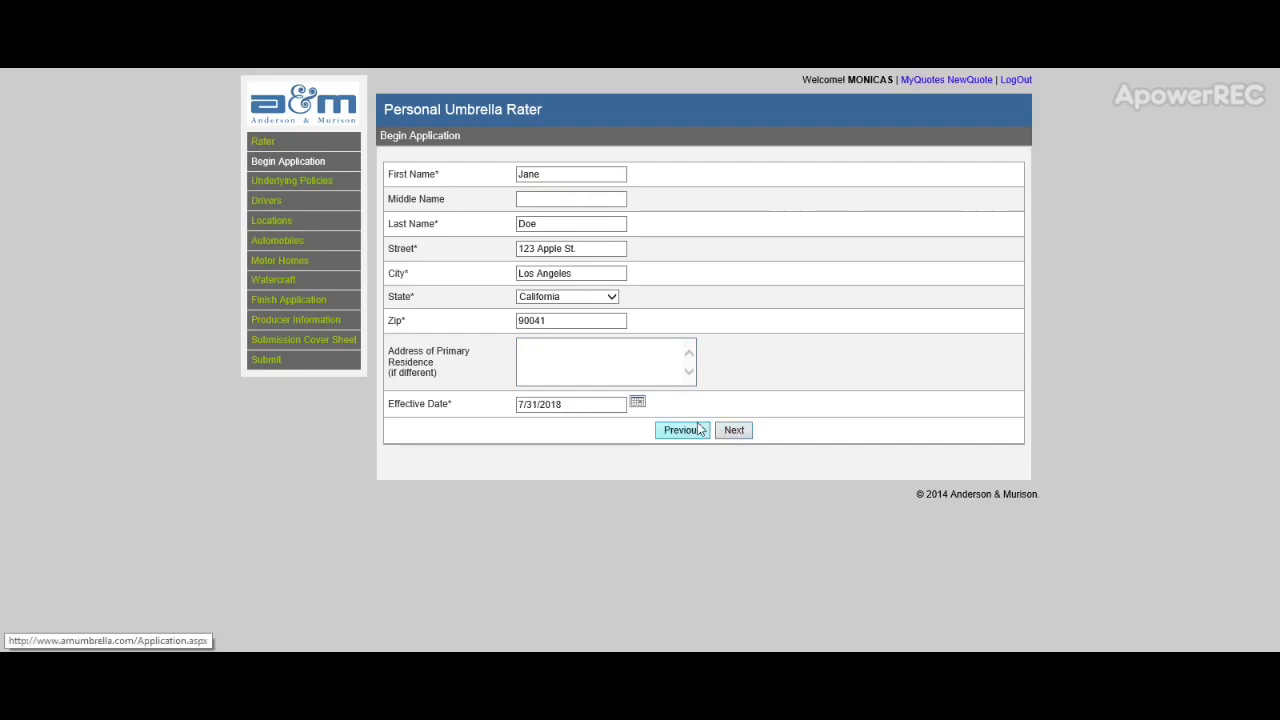
# Step: Continue past Begin Application and the Underlying Policy page to the Drivers list
pyautogui.click(578, 400)
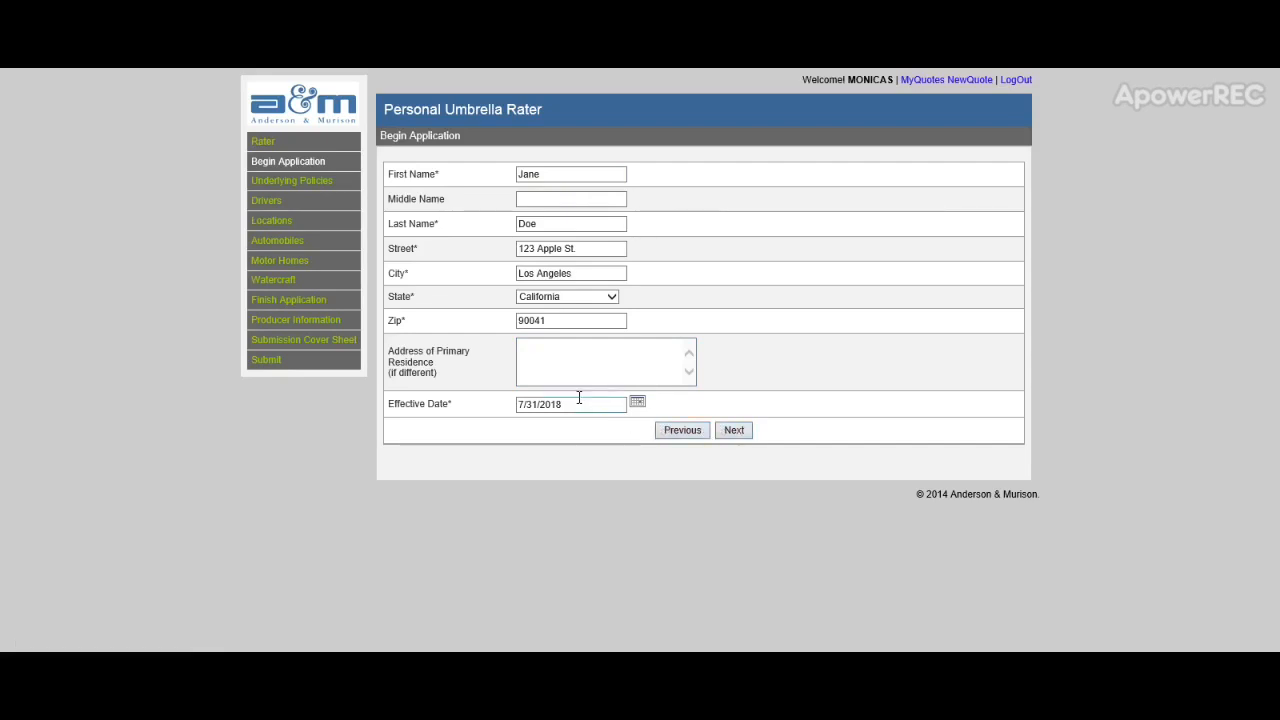
pyautogui.click(735, 433)
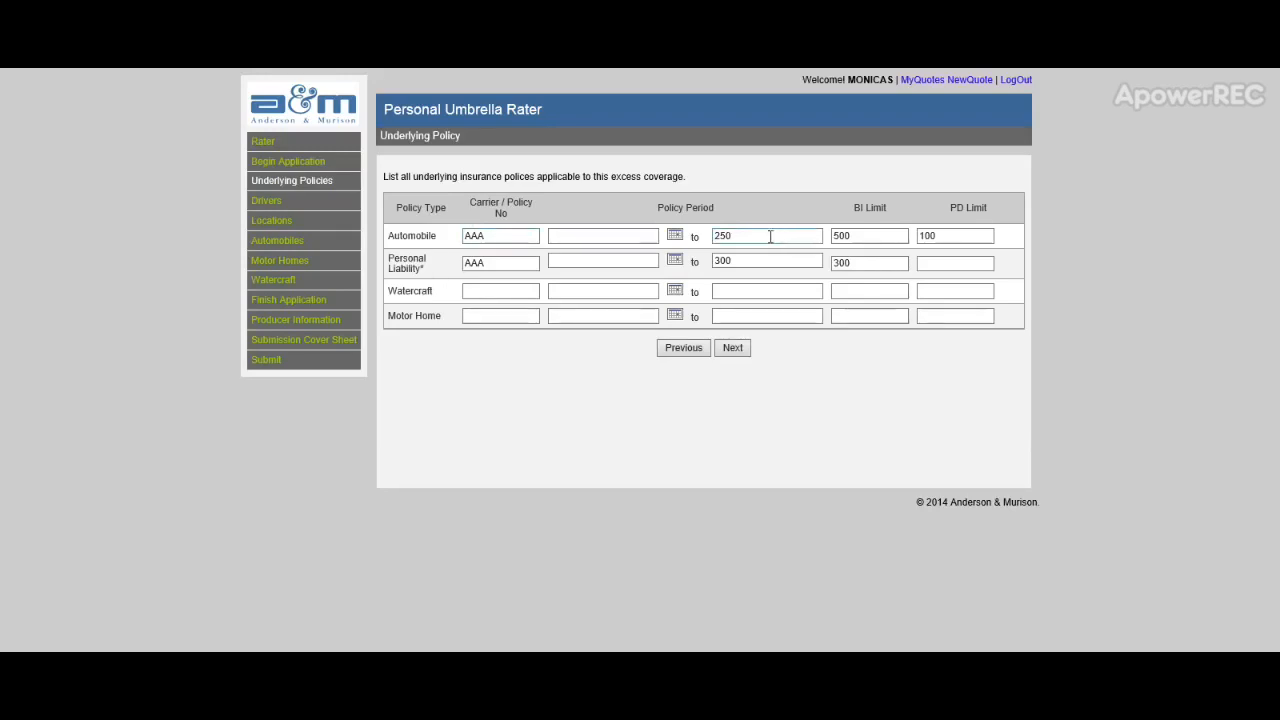
pyautogui.click(734, 349)
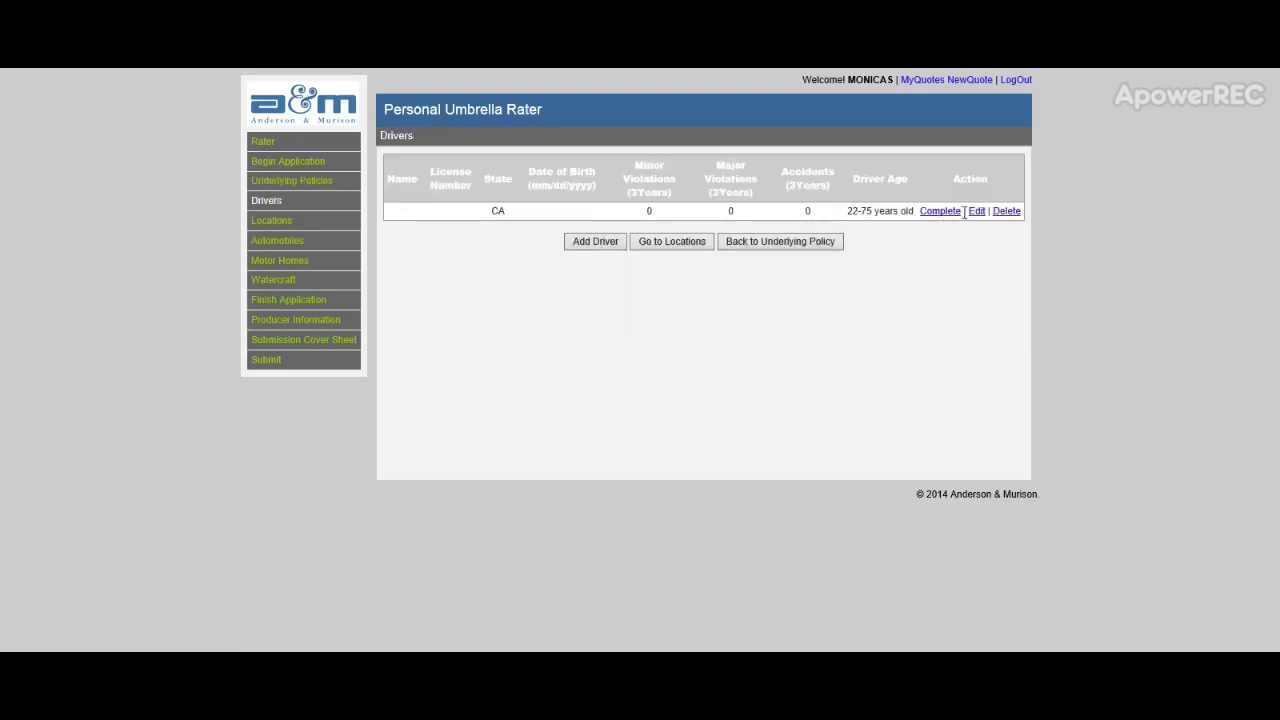
# Step: Fill in the driver's name, license number and date of birth, and save the driver row
pyautogui.click(977, 212)
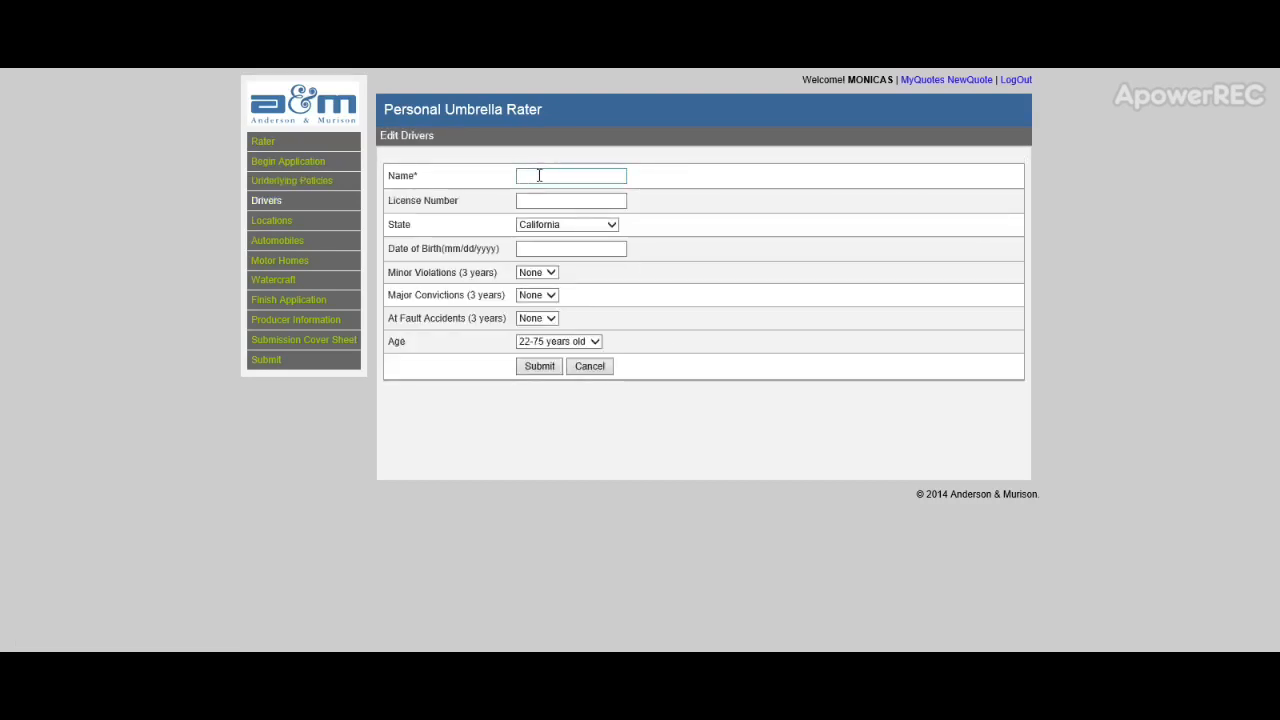
pyautogui.click(540, 175)
pyautogui.write('j')
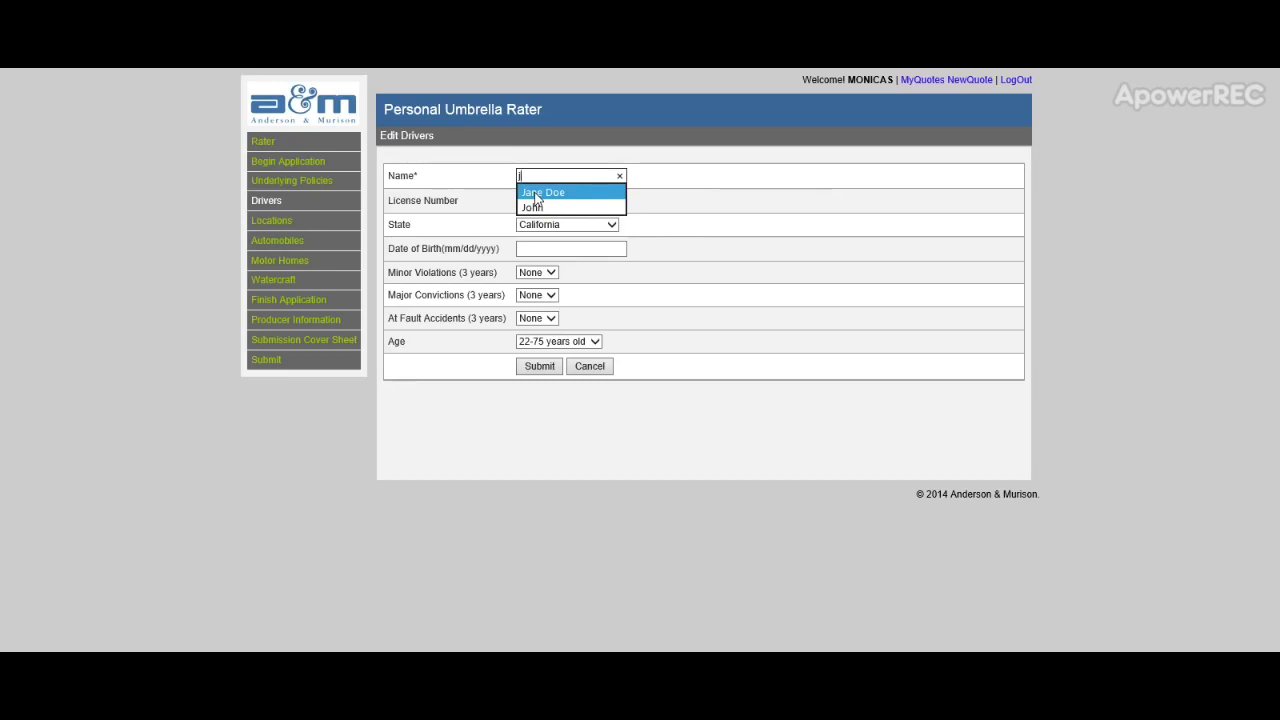
pyautogui.click(540, 193)
pyautogui.click(544, 201)
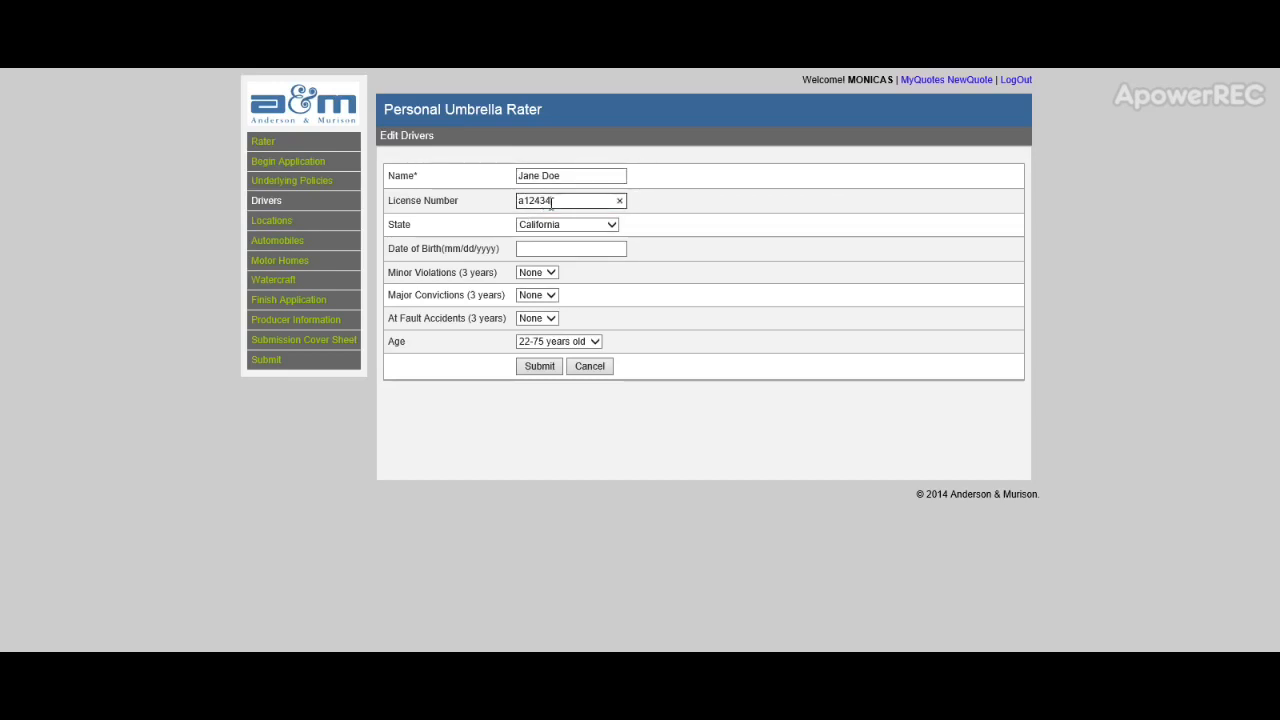
pyautogui.click(551, 247)
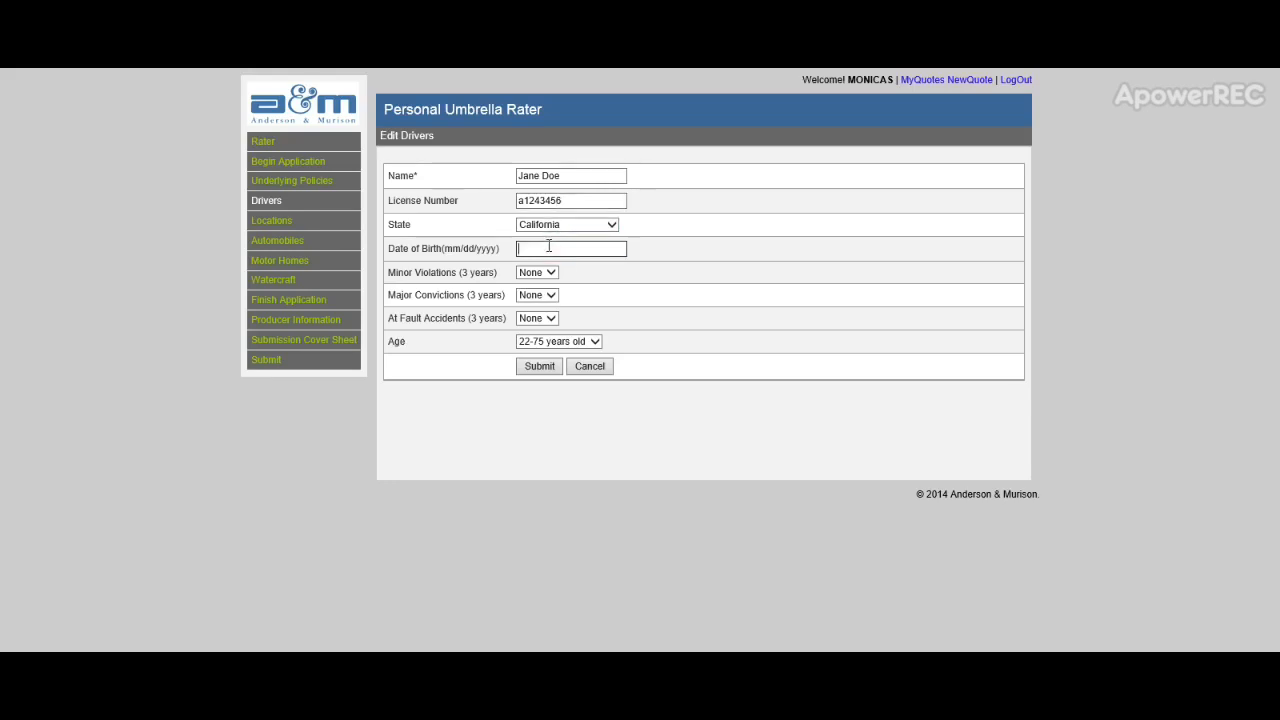
pyautogui.write('0')
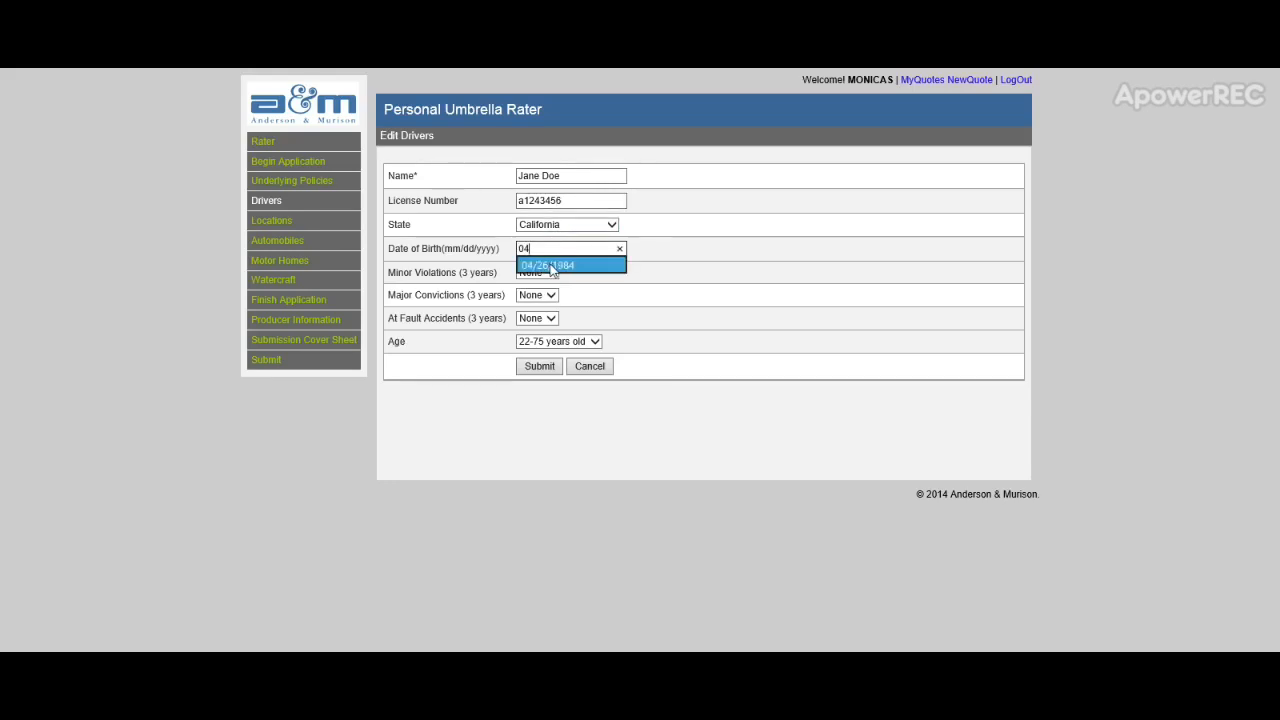
pyautogui.write('4')
pyautogui.click(550, 266)
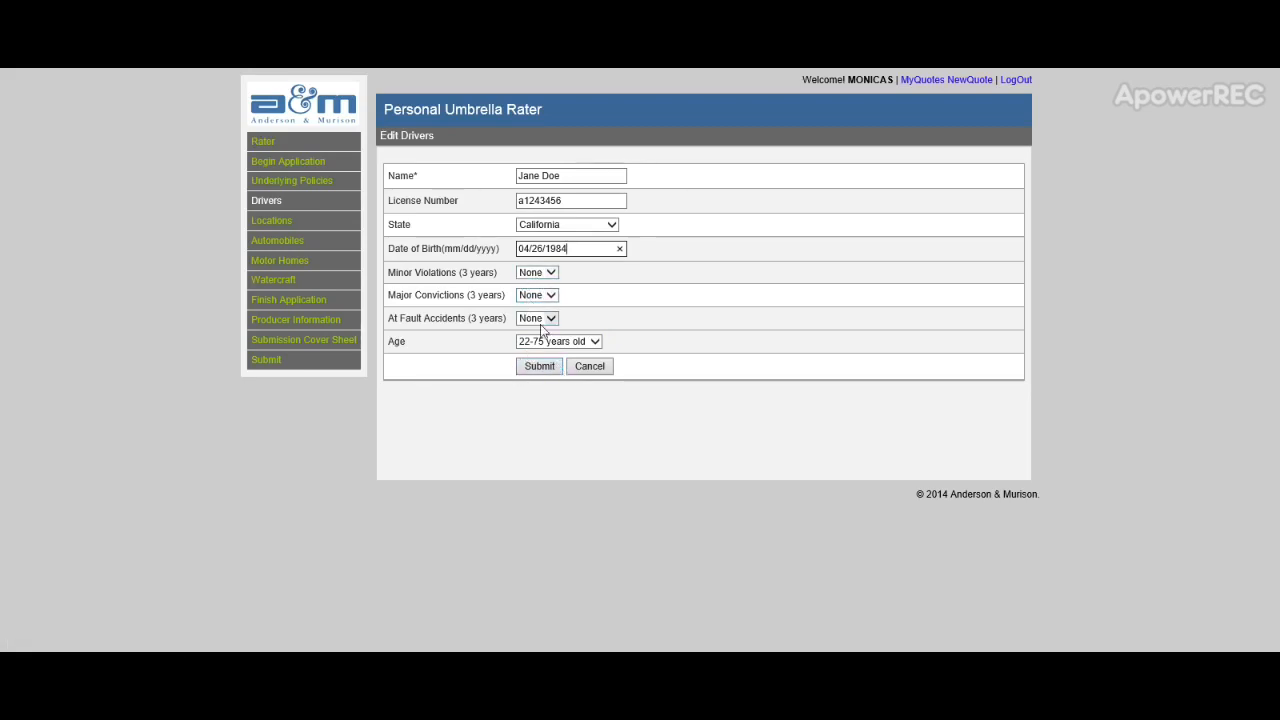
pyautogui.click(549, 368)
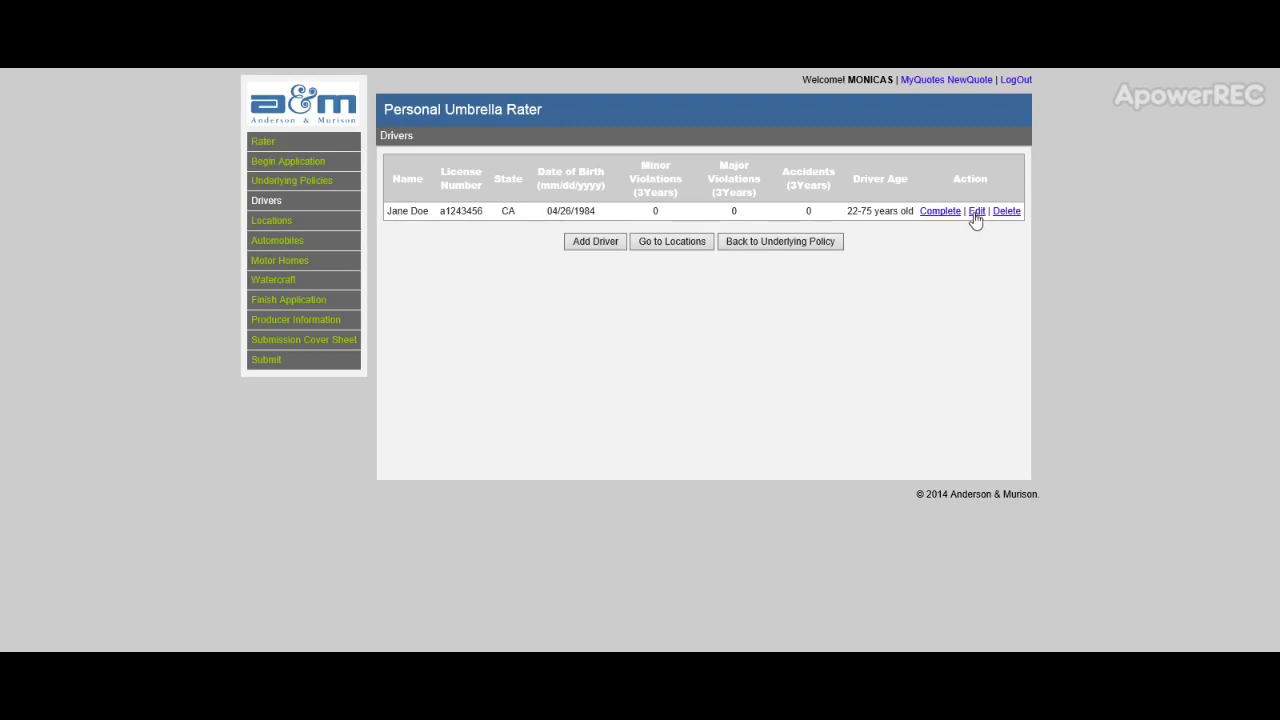
pyautogui.click(975, 214)
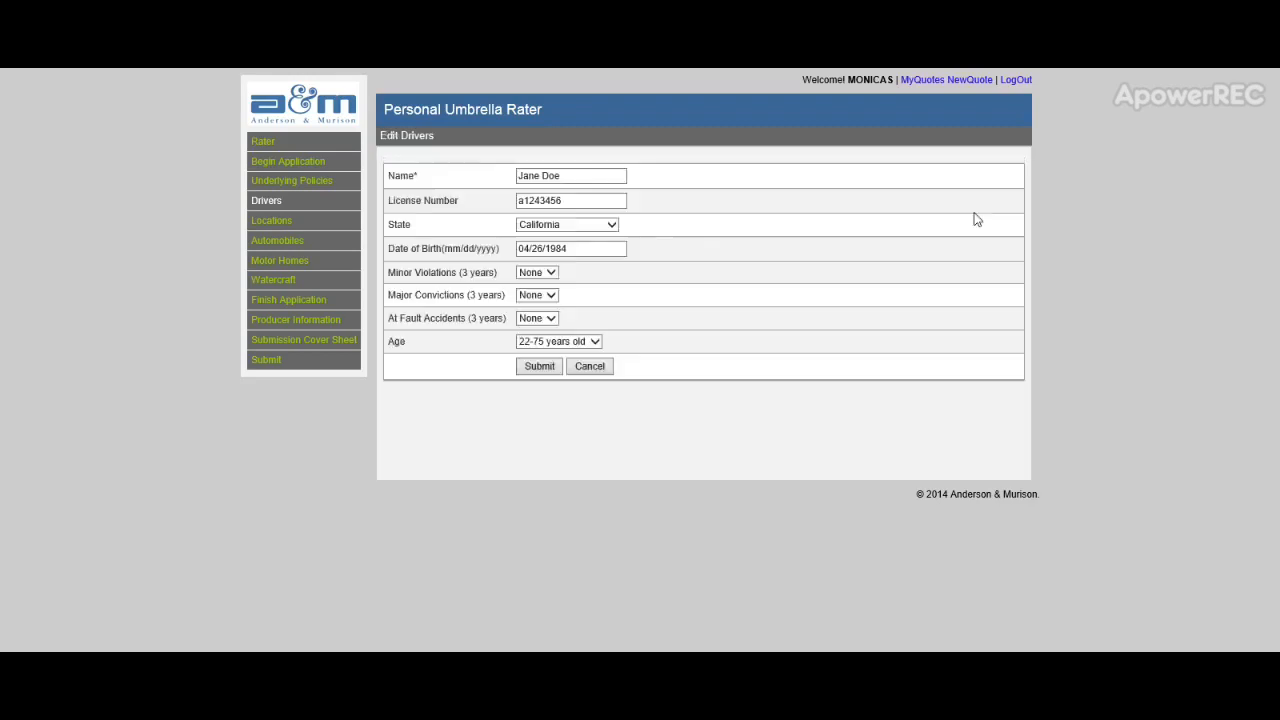
pyautogui.click(540, 368)
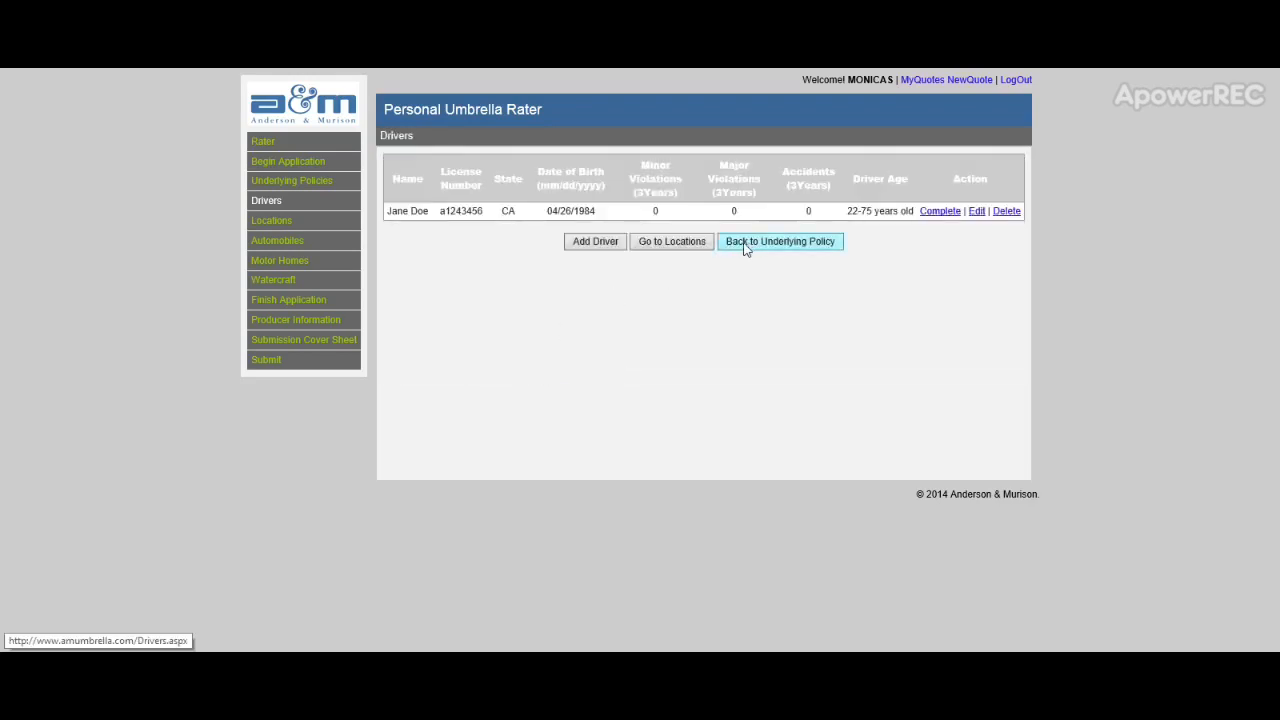
# Step: Re-save the 123 Apple St. location unchanged
pyautogui.click(677, 245)
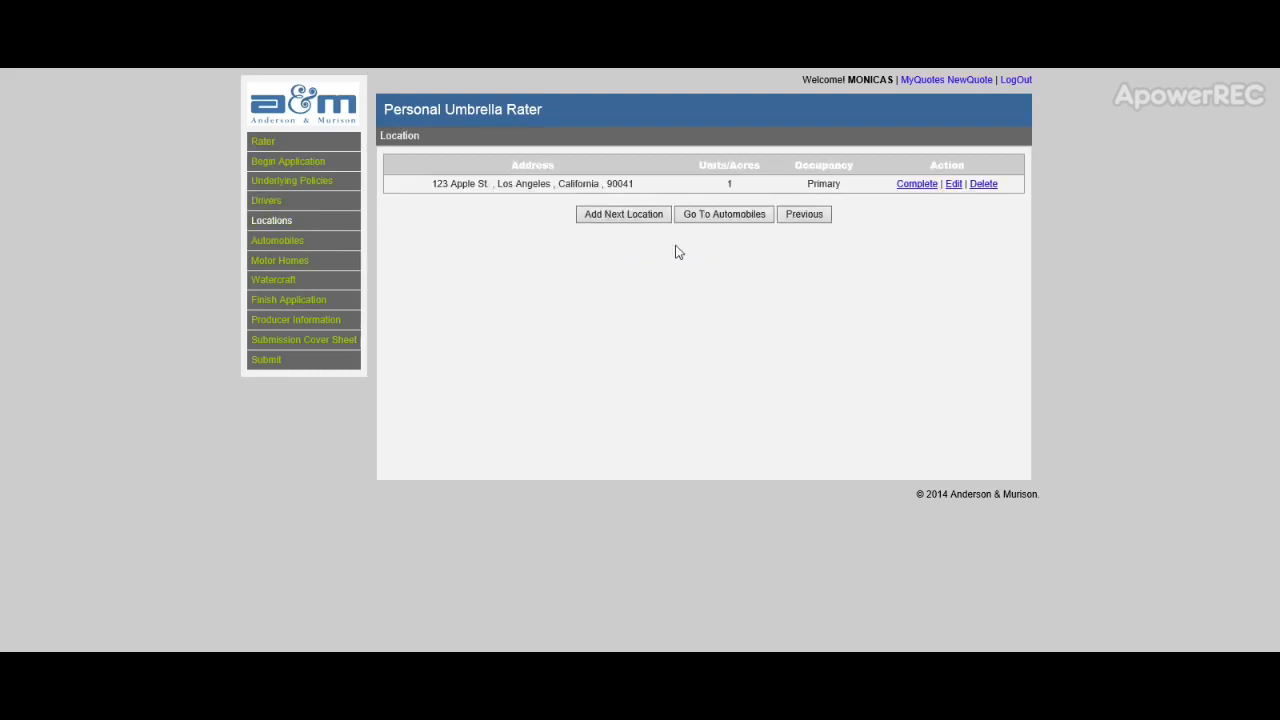
pyautogui.click(953, 185)
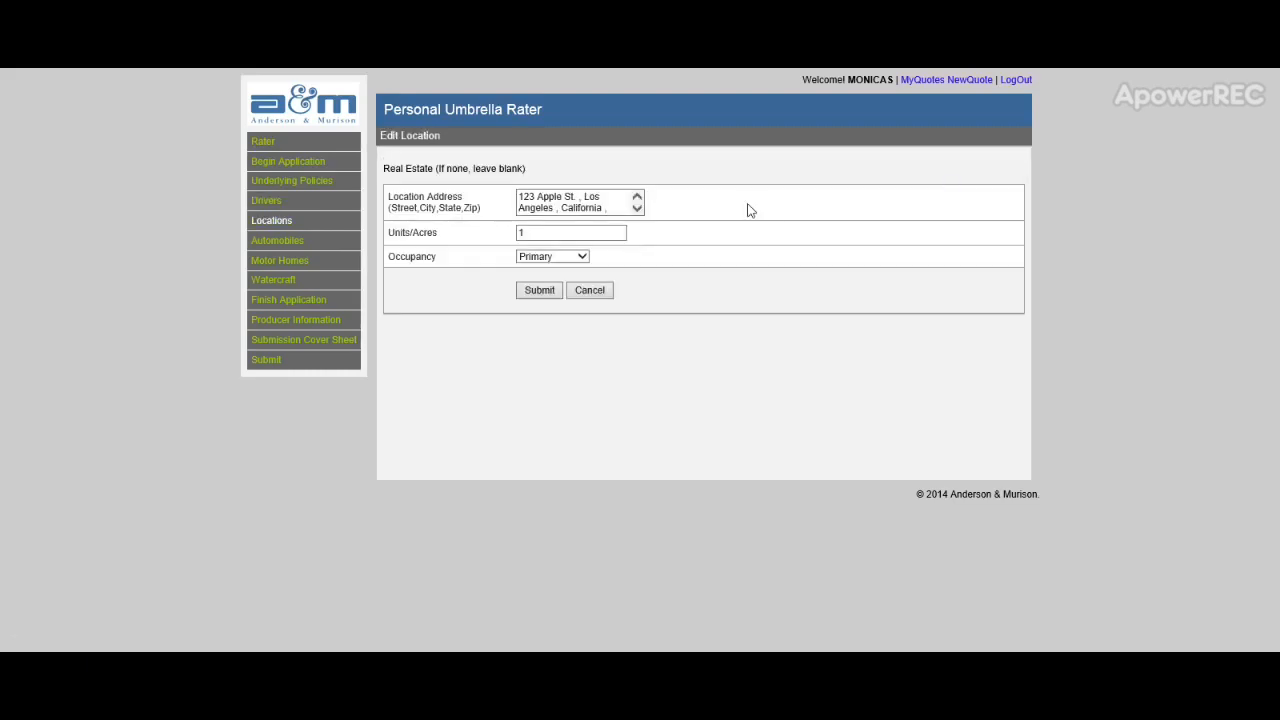
pyautogui.click(540, 290)
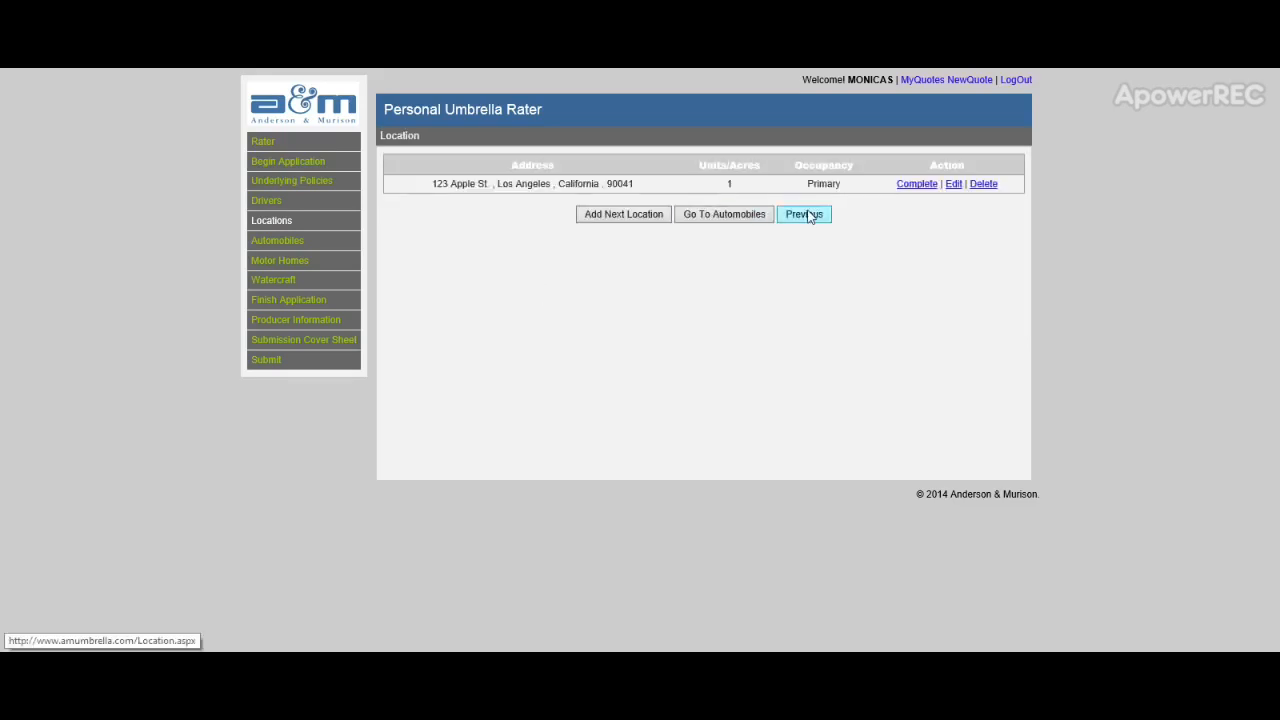
# Step: Re-save Auto1, the 2010 Toyota Corolla, and skip motor homes and watercraft to Finish Application
pyautogui.click(720, 218)
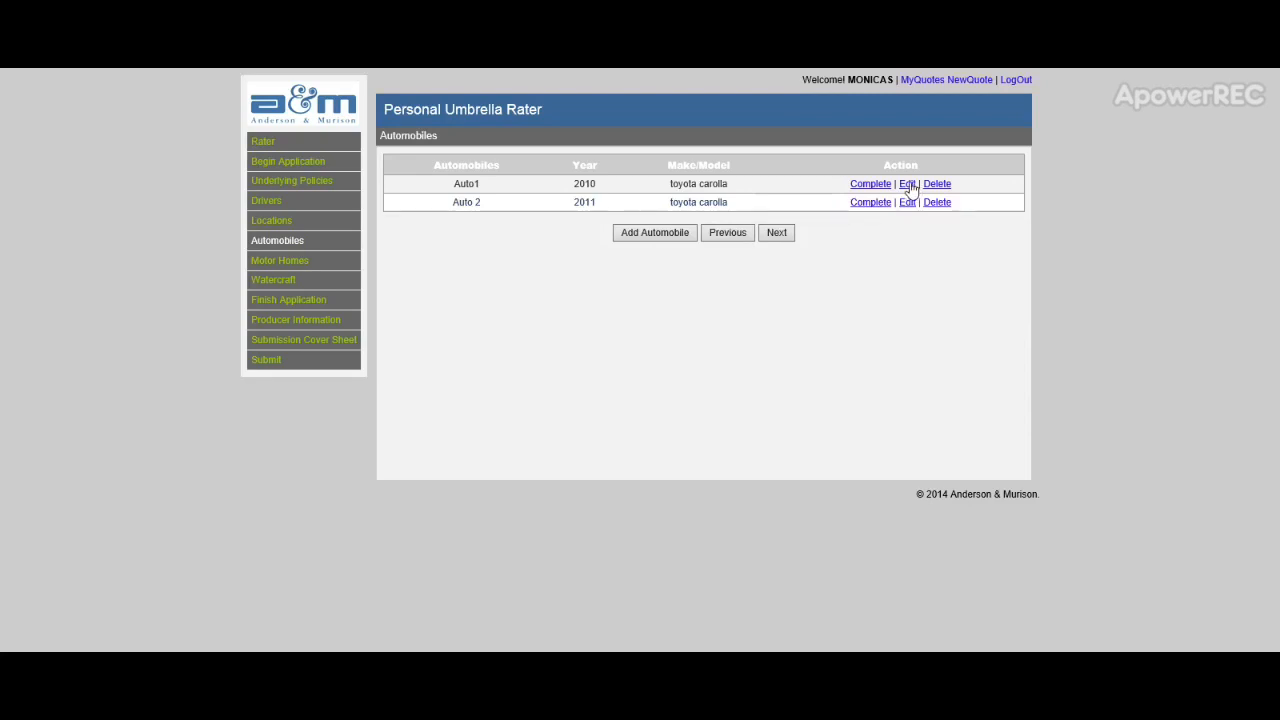
pyautogui.click(907, 184)
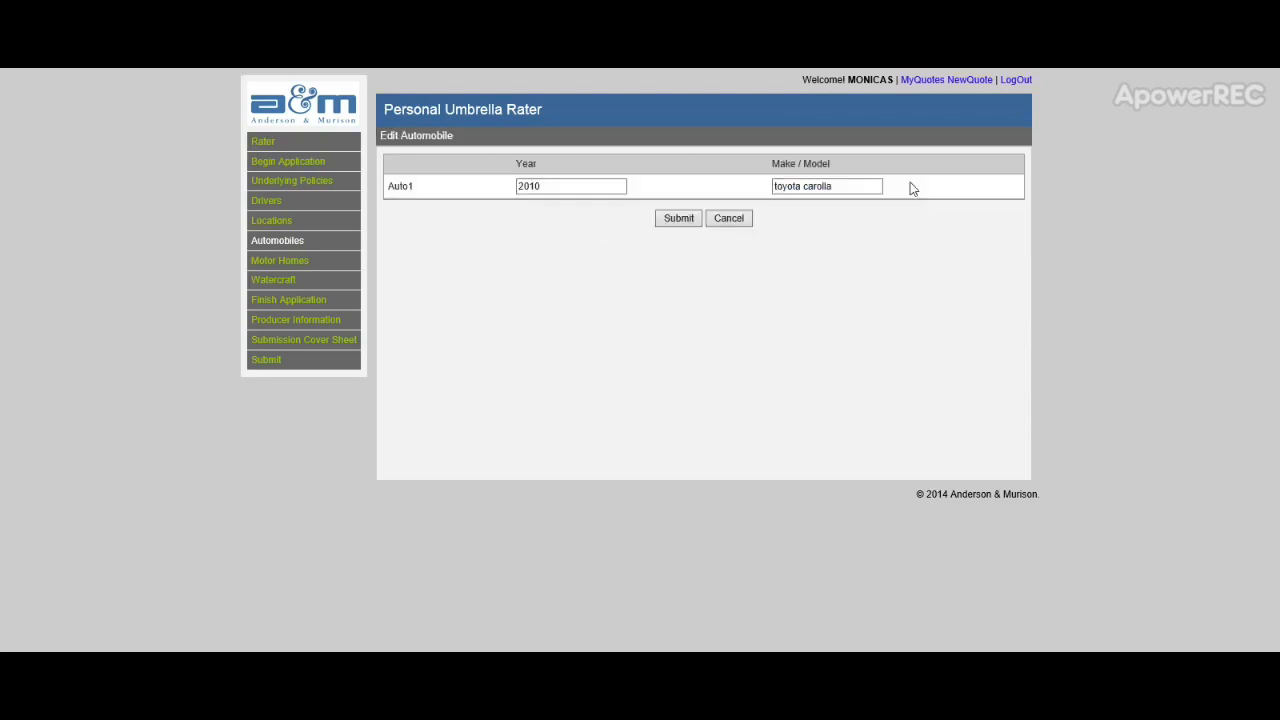
pyautogui.click(679, 218)
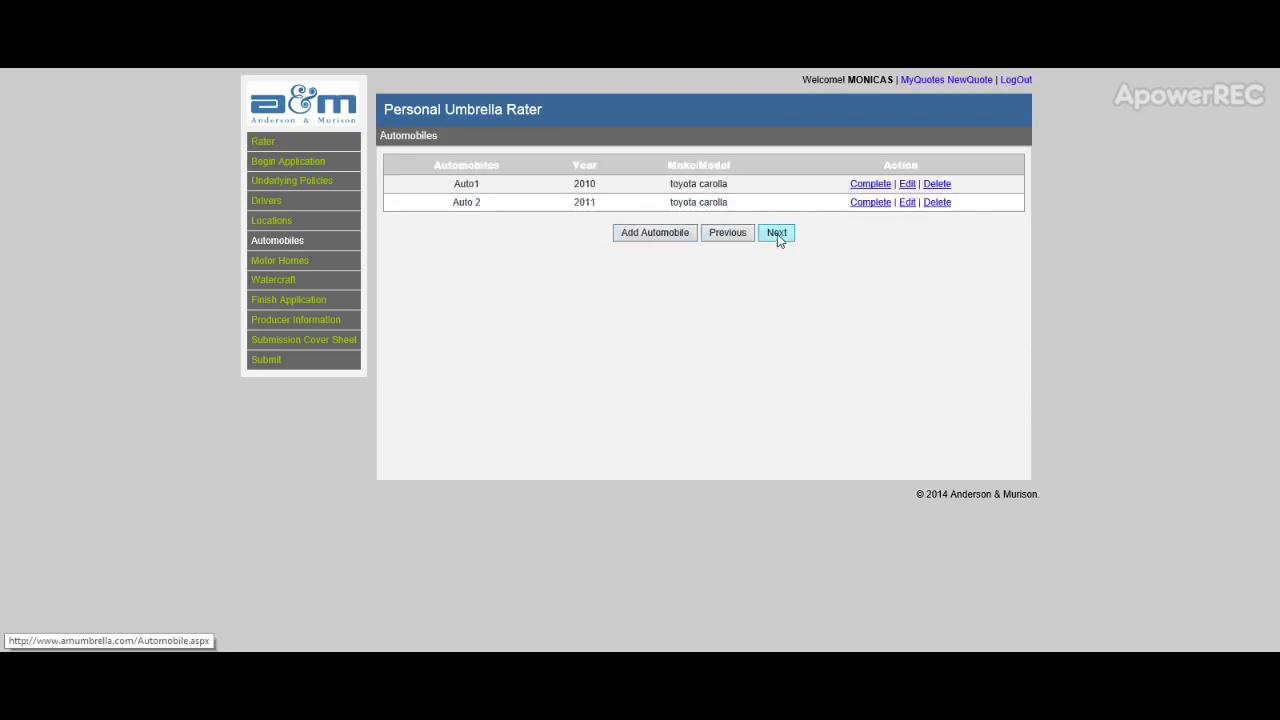
pyautogui.click(777, 233)
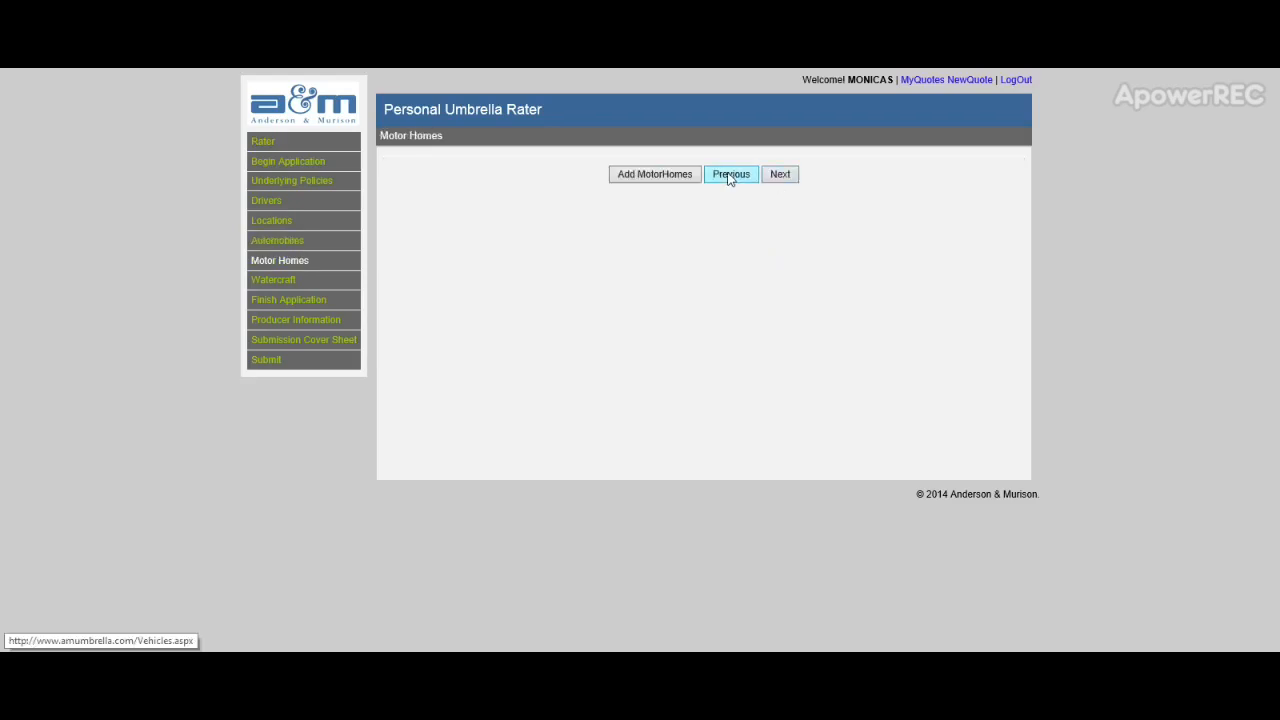
pyautogui.click(780, 175)
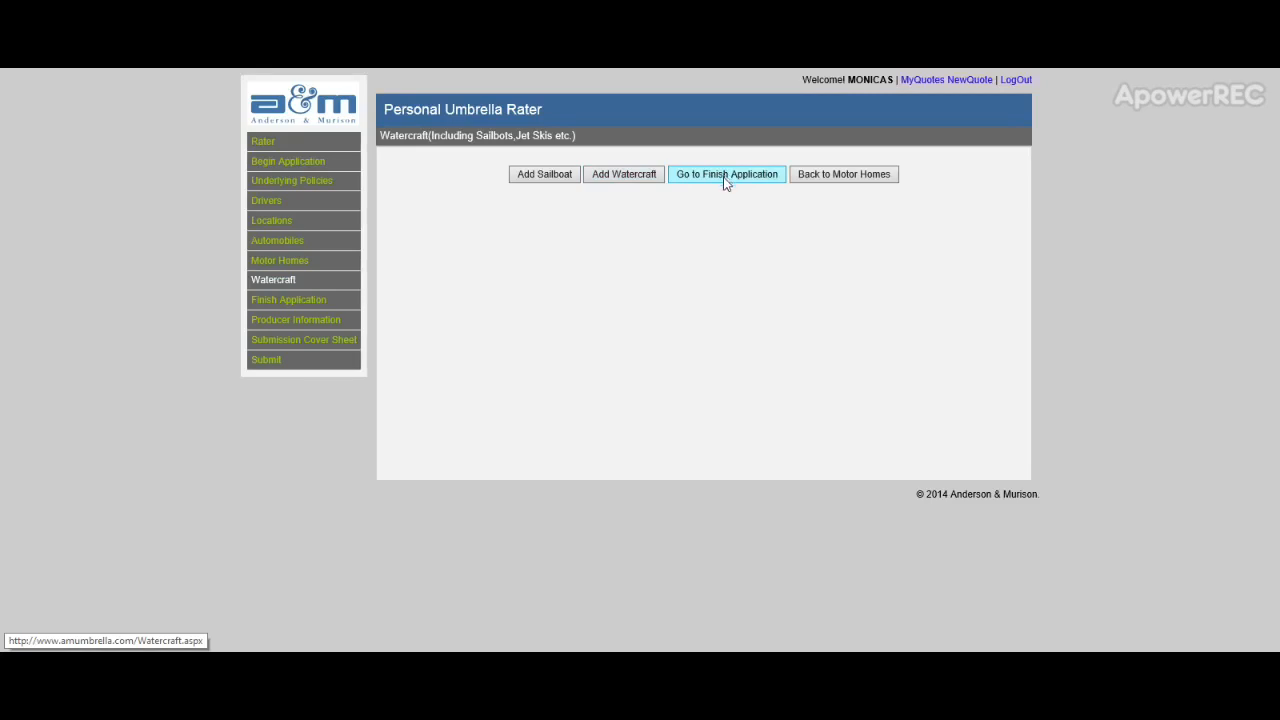
pyautogui.click(726, 176)
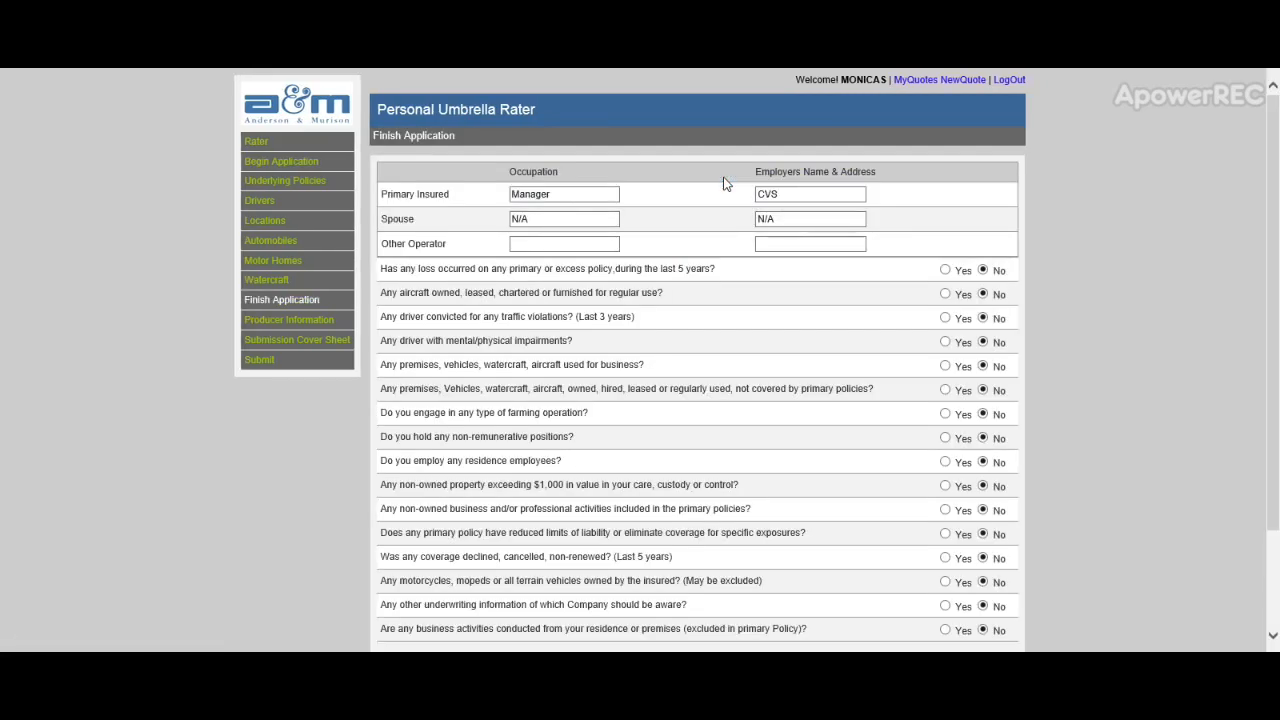
# Step: Review the Manager at CVS occupation and No answers, then submit the Finish Application form
pyautogui.click(576, 194)
pyautogui.scroll(-2, 801, 193)
pyautogui.scroll(-1, 834, 183)
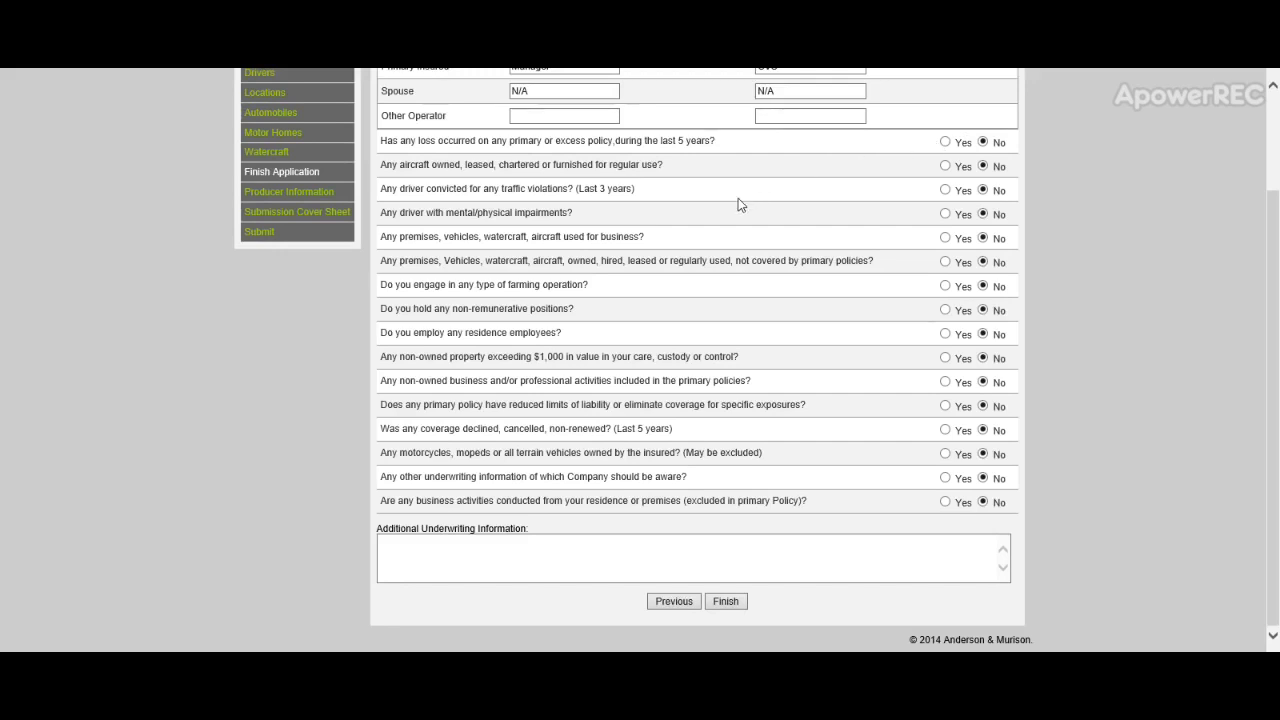
pyautogui.click(498, 552)
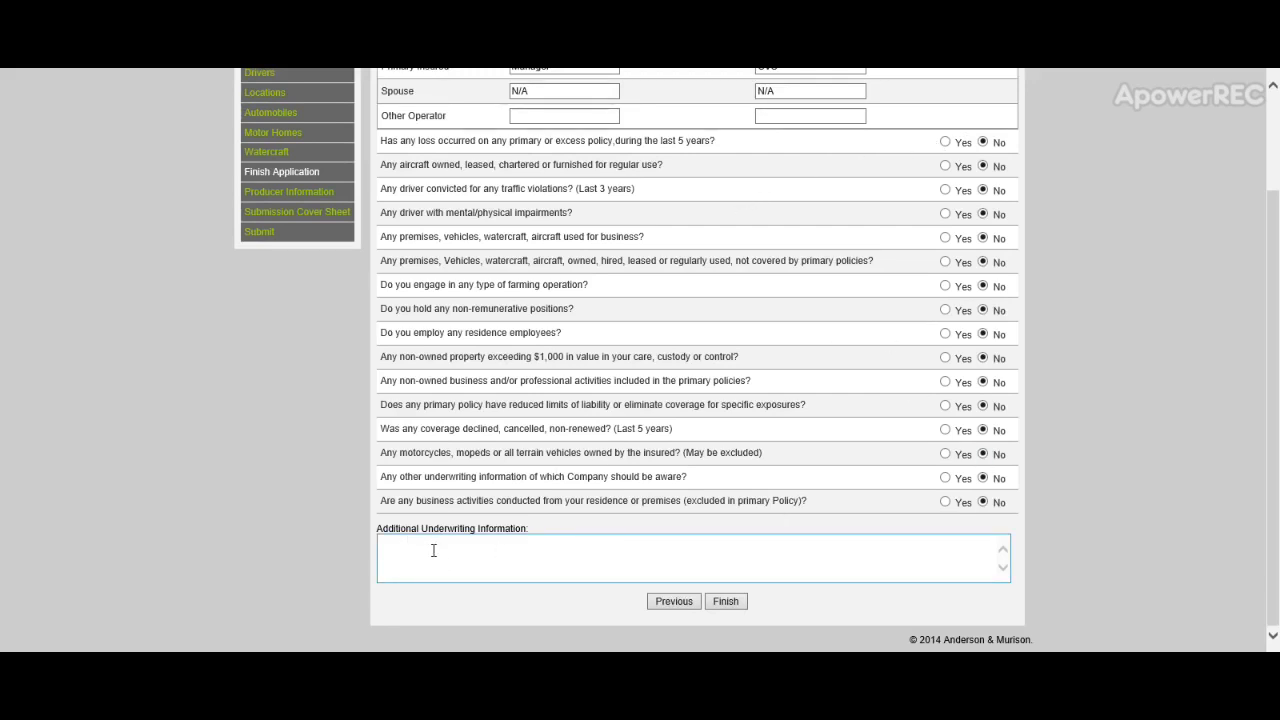
pyautogui.click(722, 601)
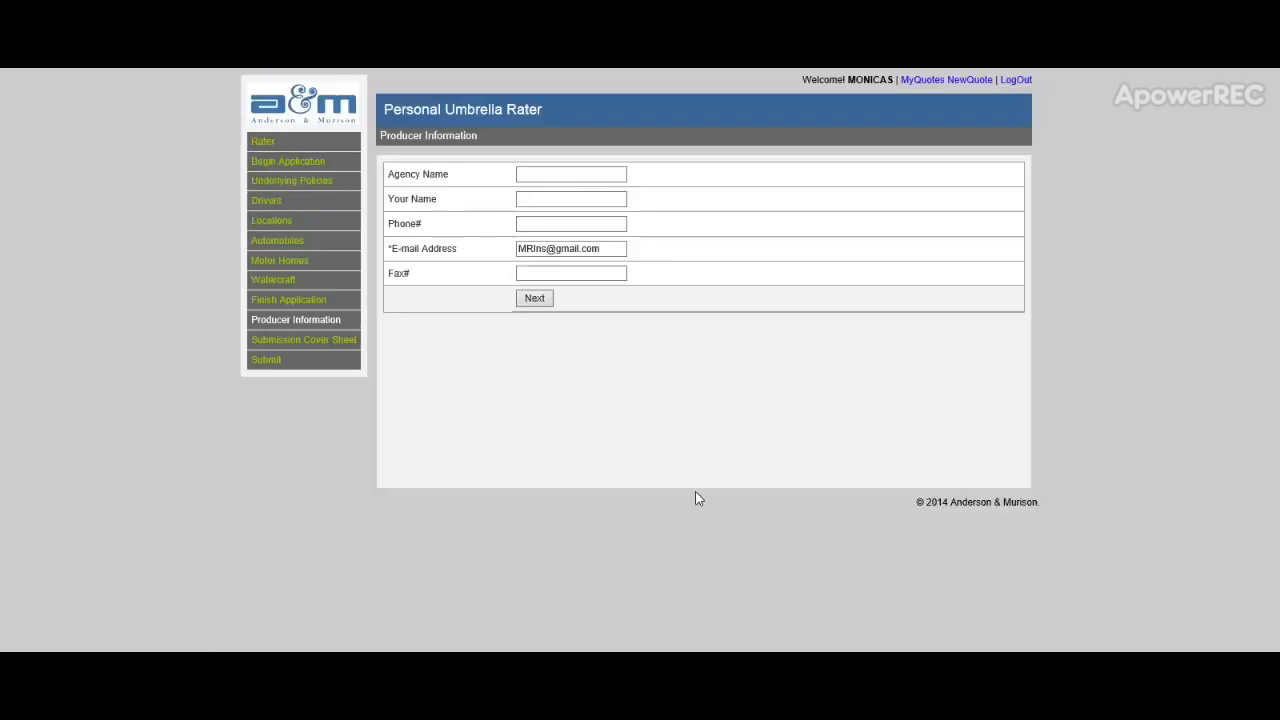
# Step: Fill agency MR Insurance plus the producer's name and phone number from suggestions, then continue
pyautogui.click(579, 171)
pyautogui.write('M')
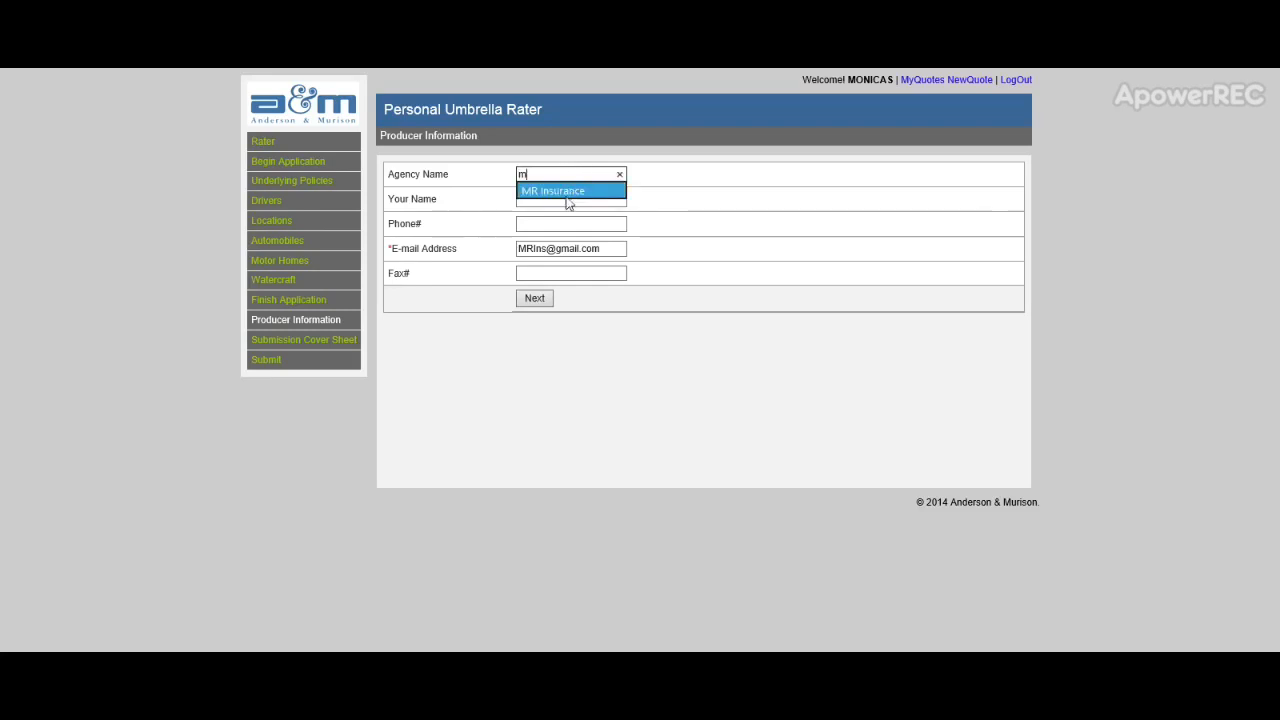
pyautogui.click(568, 192)
pyautogui.click(562, 200)
pyautogui.write('m')
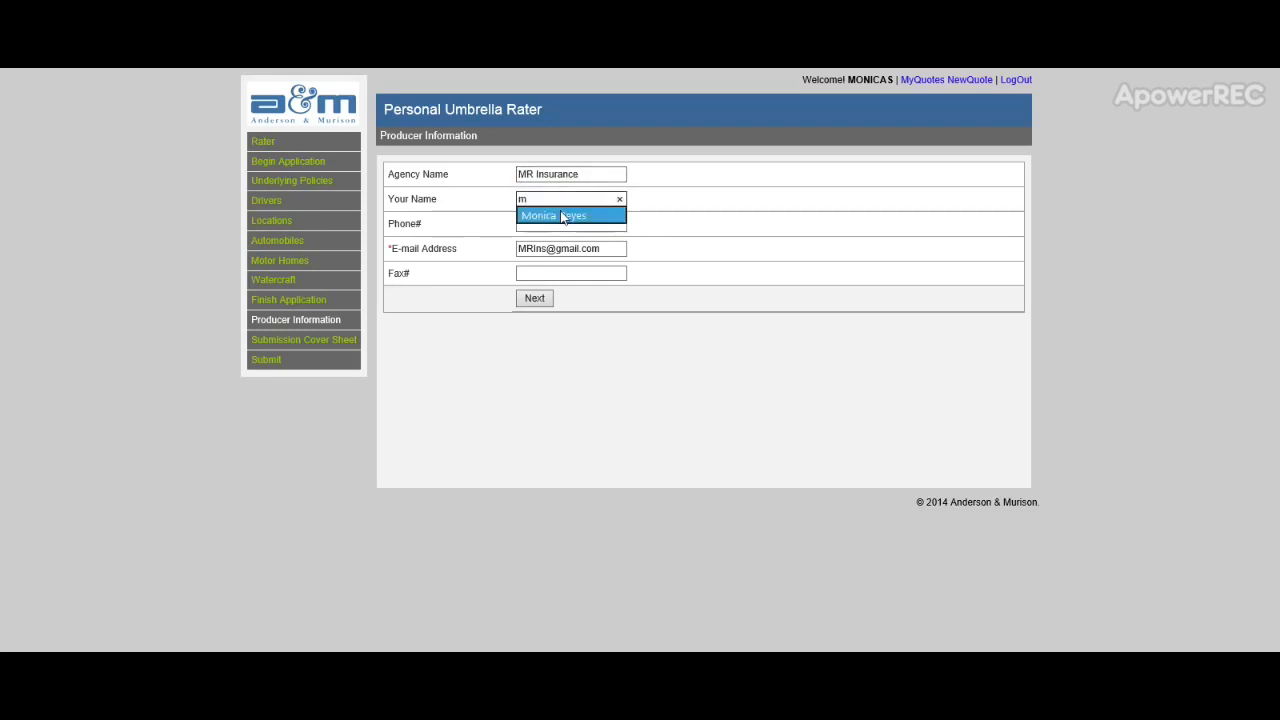
pyautogui.click(562, 216)
pyautogui.click(563, 222)
pyautogui.write('32')
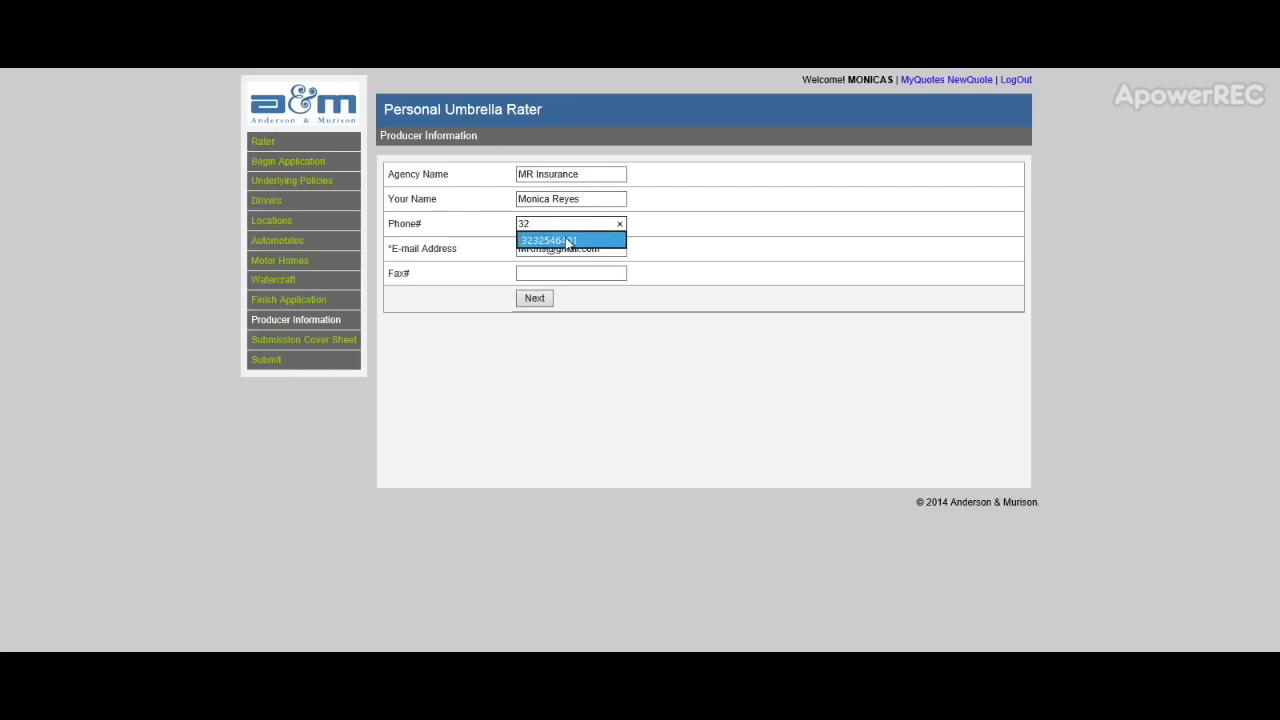
pyautogui.click(567, 241)
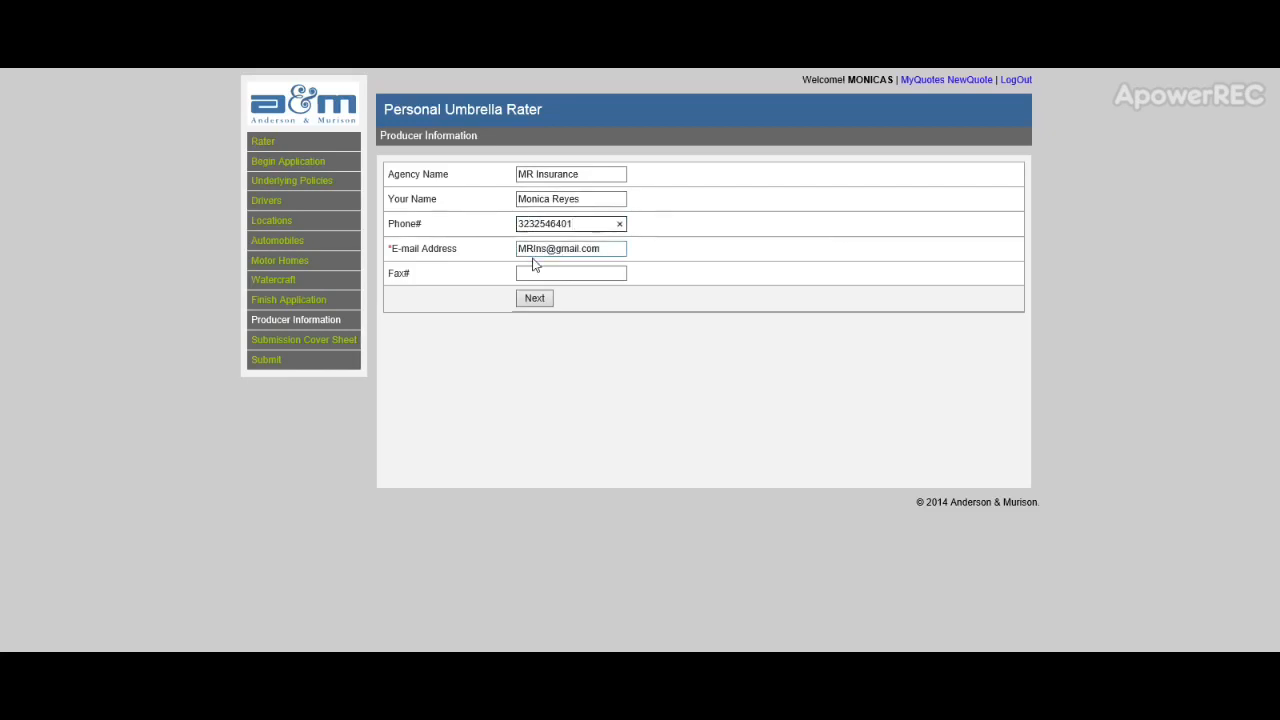
pyautogui.click(543, 298)
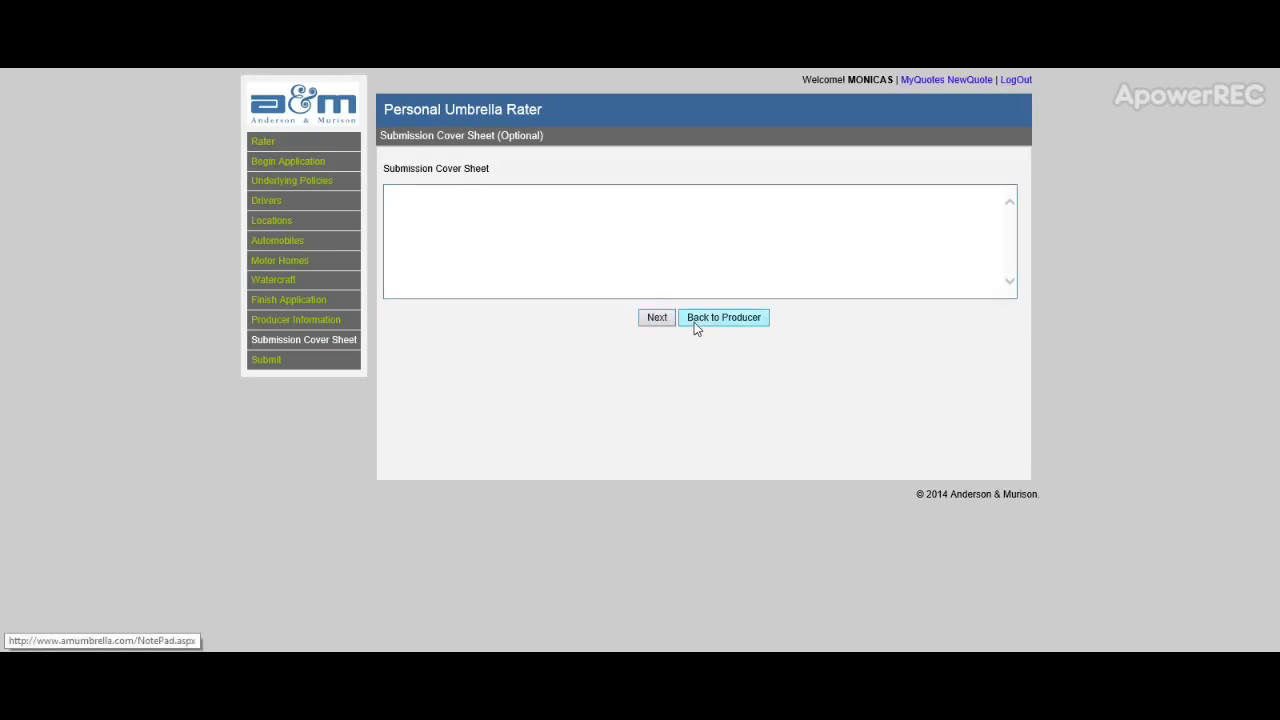
# Step: Skip the cover sheet, review the $288.00 application, and proceed to Submission
pyautogui.click(657, 318)
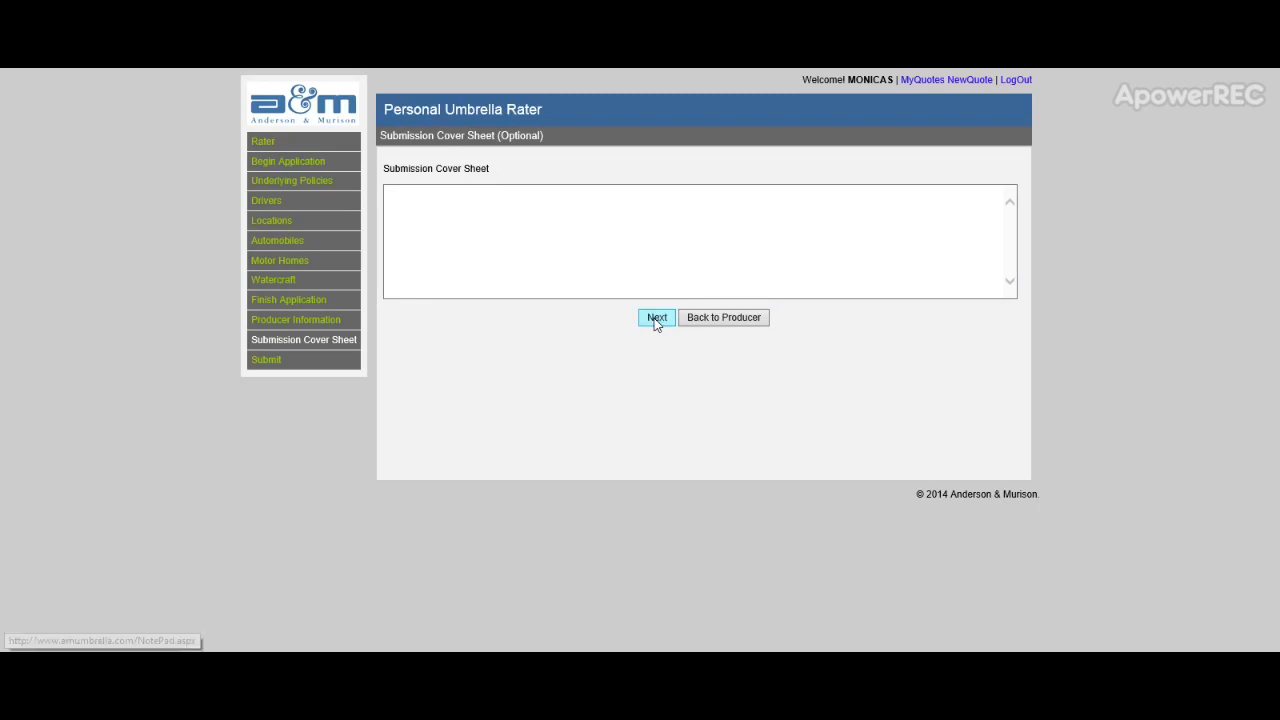
pyautogui.scroll(-5, 607, 247)
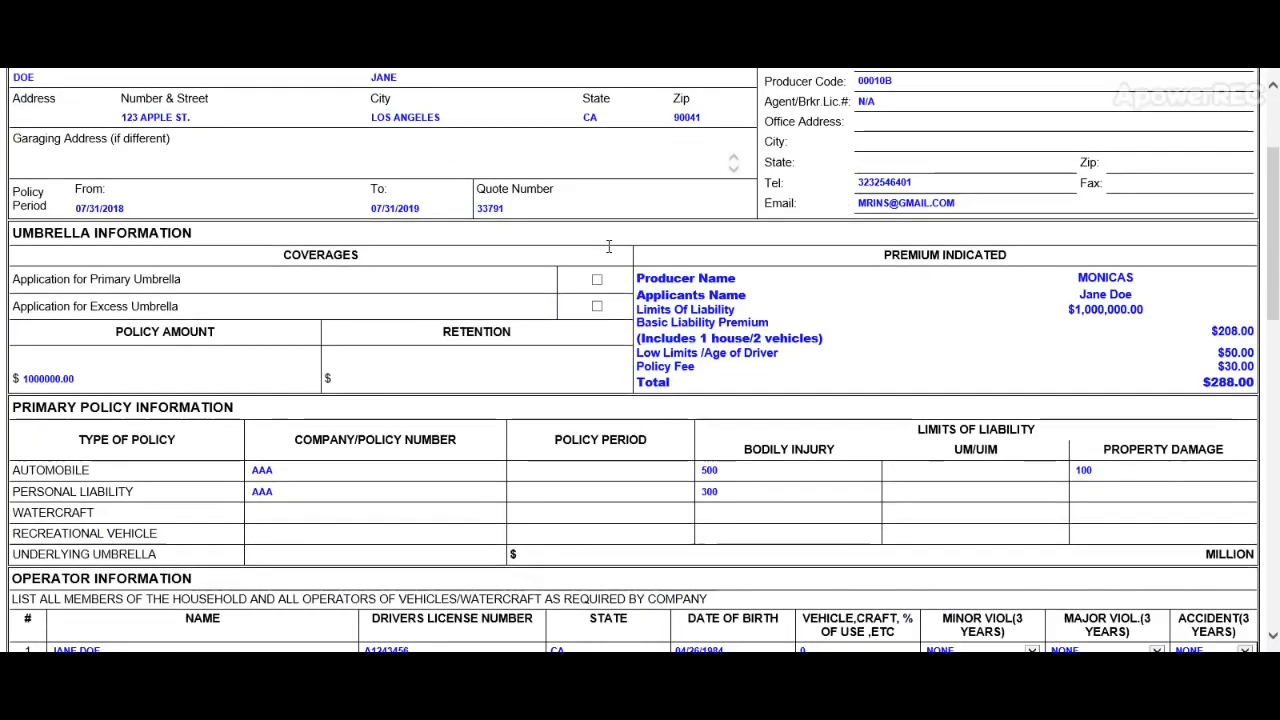
pyautogui.scroll(-3, 609, 249)
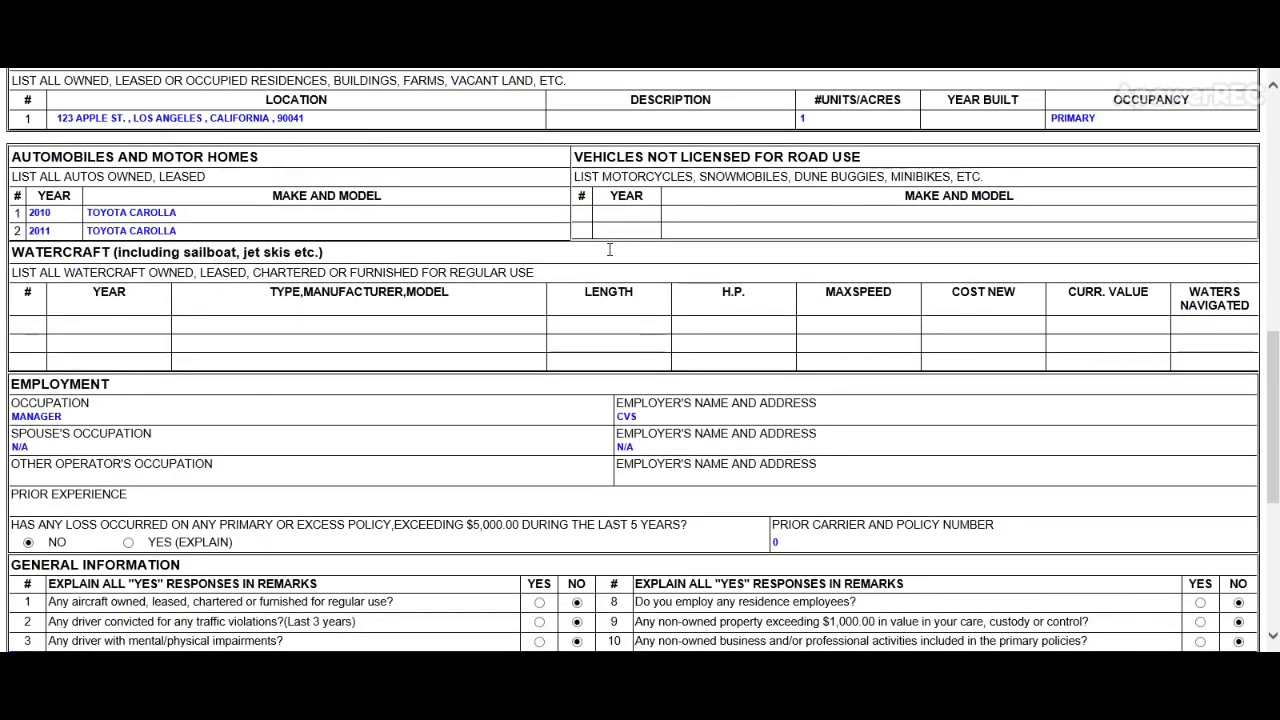
pyautogui.scroll(-2, 608, 251)
pyautogui.scroll(-3, 605, 265)
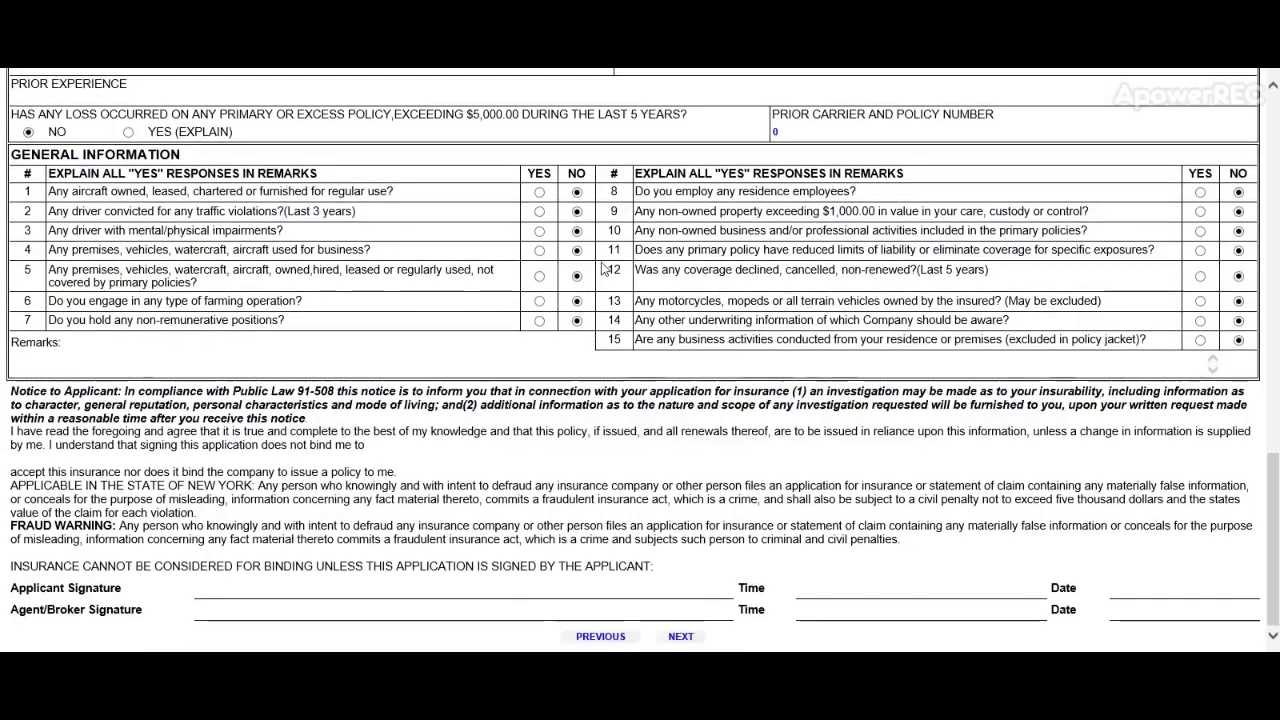
pyautogui.scroll(13, 645, 300)
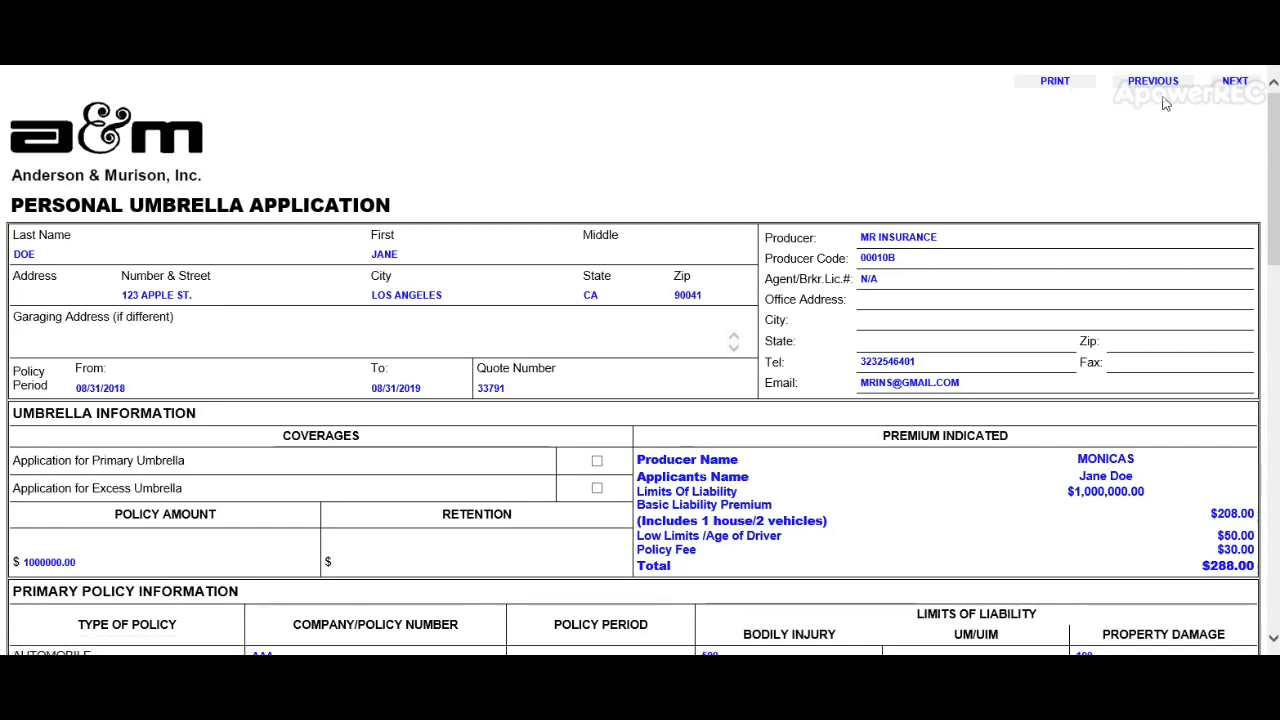
pyautogui.click(1234, 82)
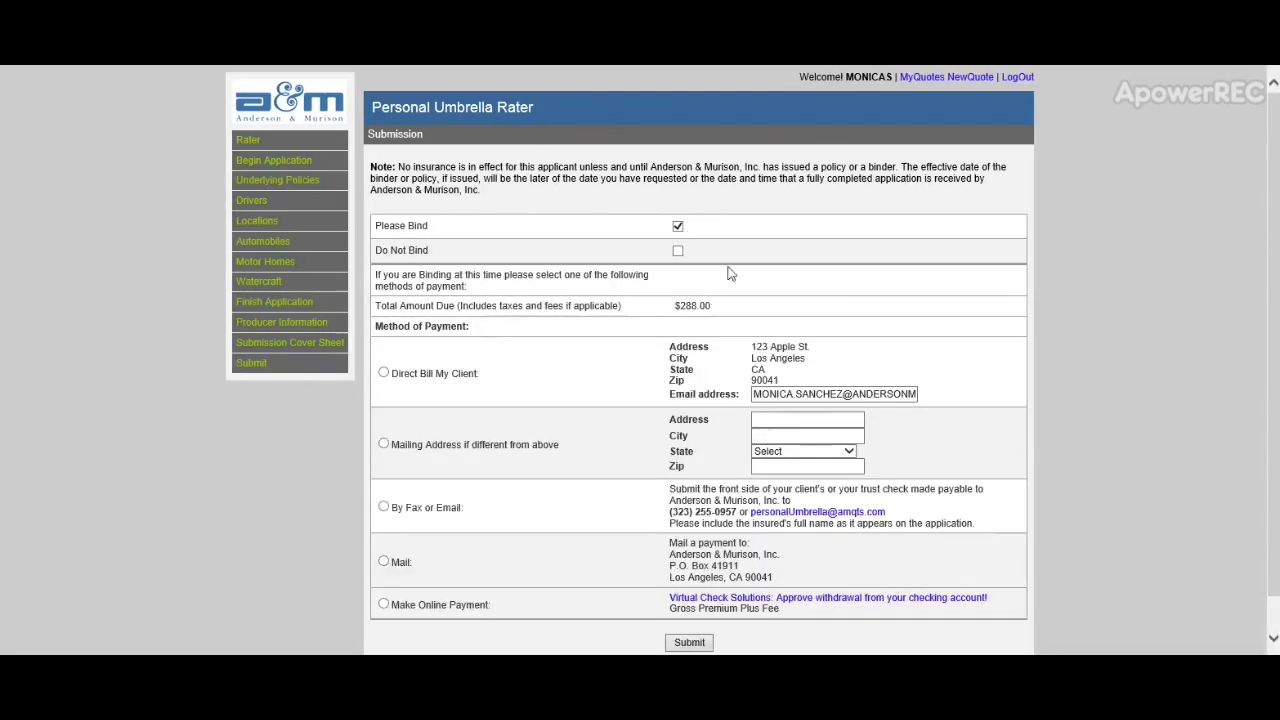
# Step: Choose Make Online Payment by check for the $288.00 bind request
pyautogui.scroll(-1, 726, 280)
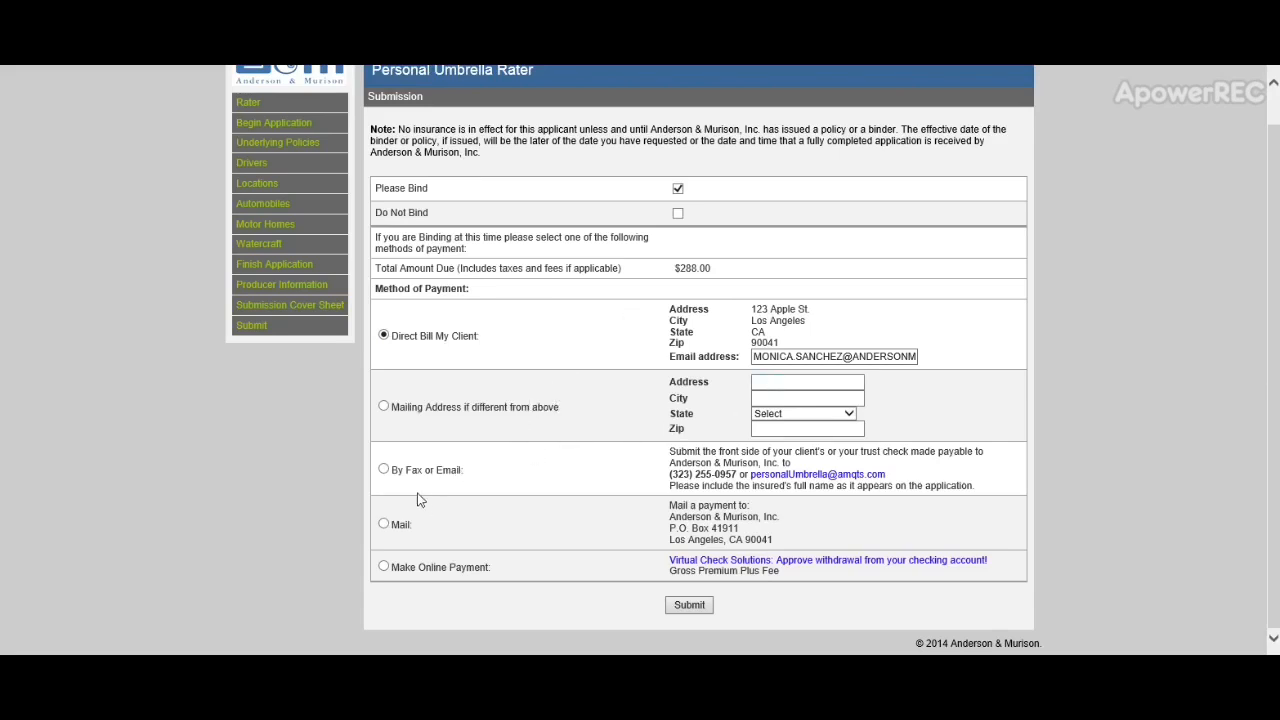
pyautogui.click(385, 567)
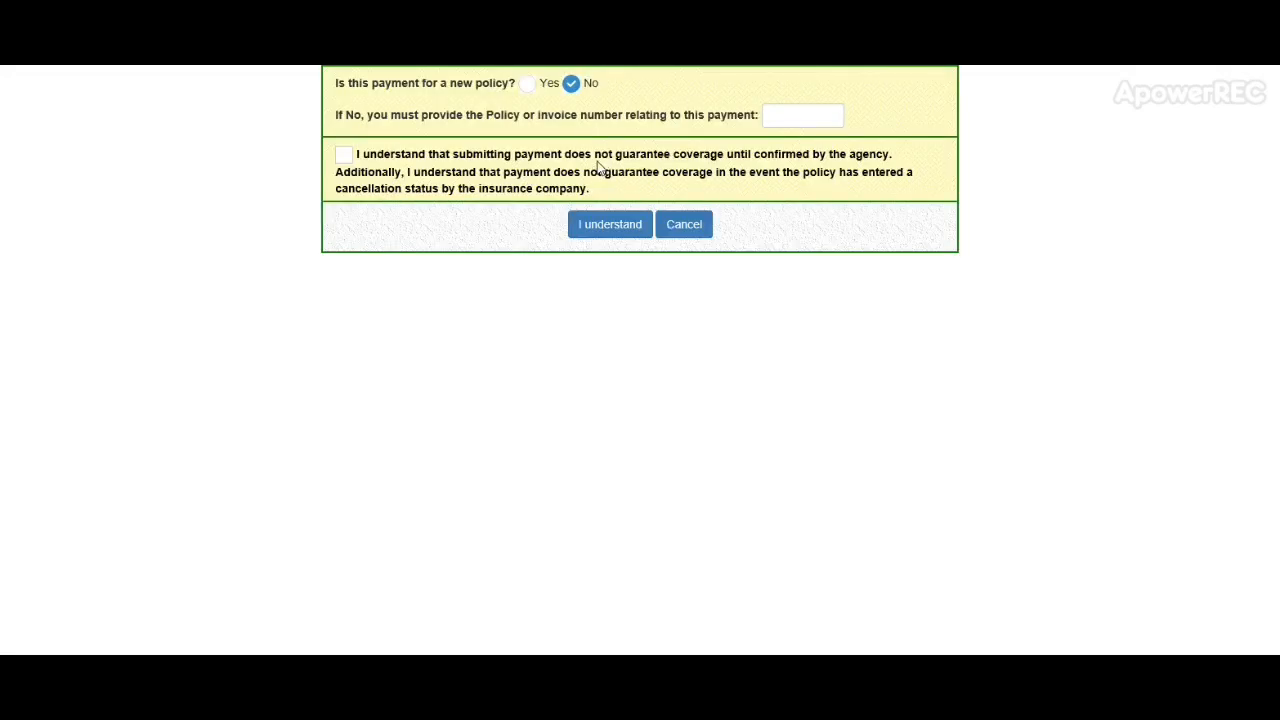
# Step: Mark the check payment as for a new policy under the applicant's name and accept the coverage acknowledgement
pyautogui.click(527, 85)
pyautogui.write('jan')
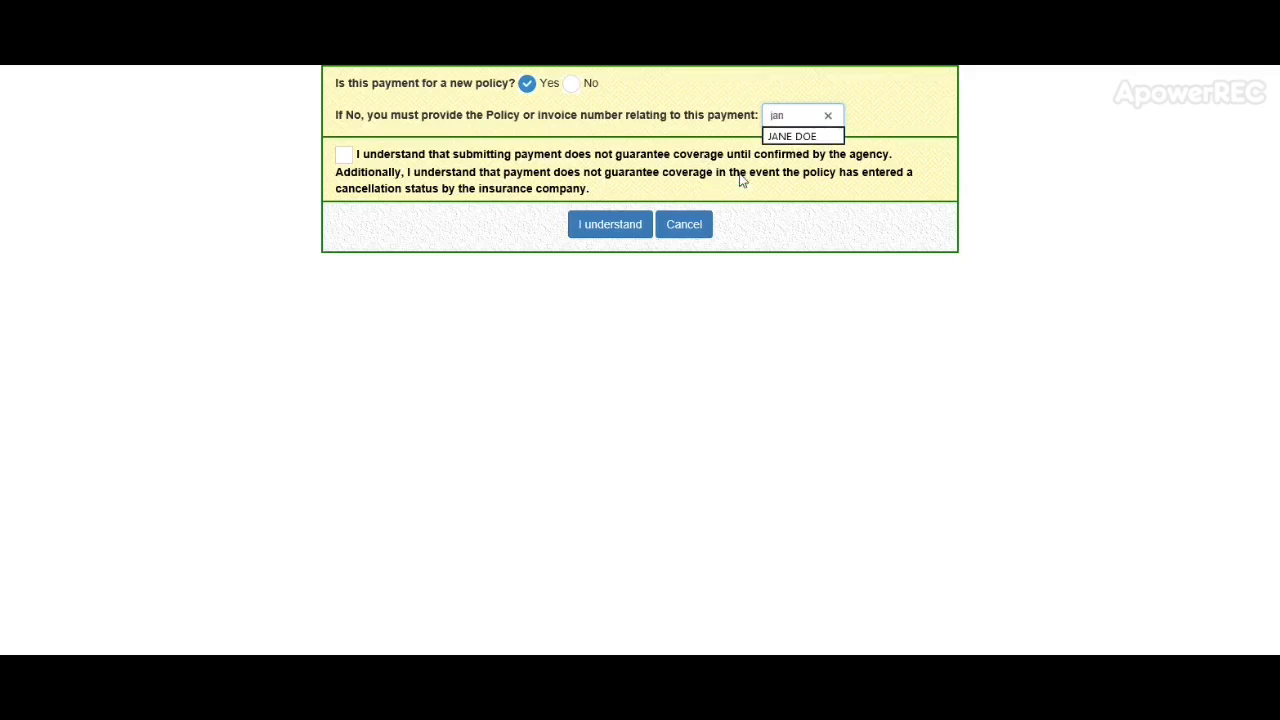
pyautogui.click(787, 136)
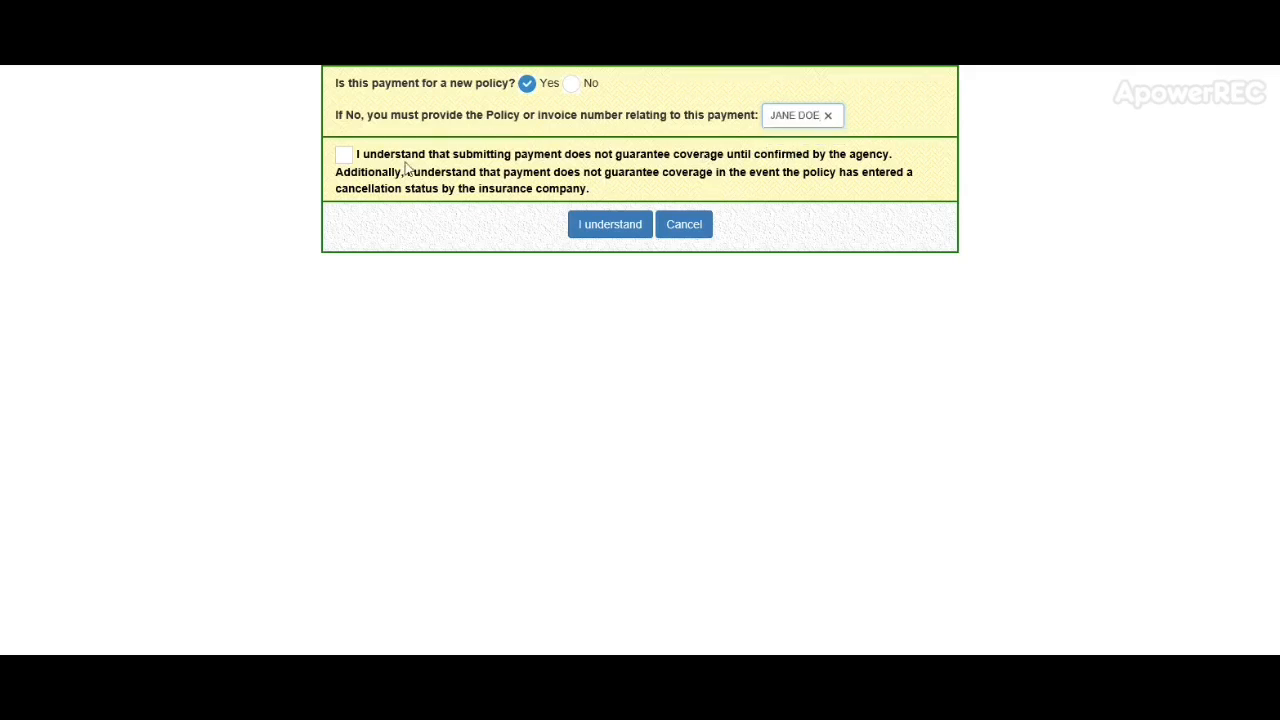
pyautogui.click(344, 157)
pyautogui.click(596, 226)
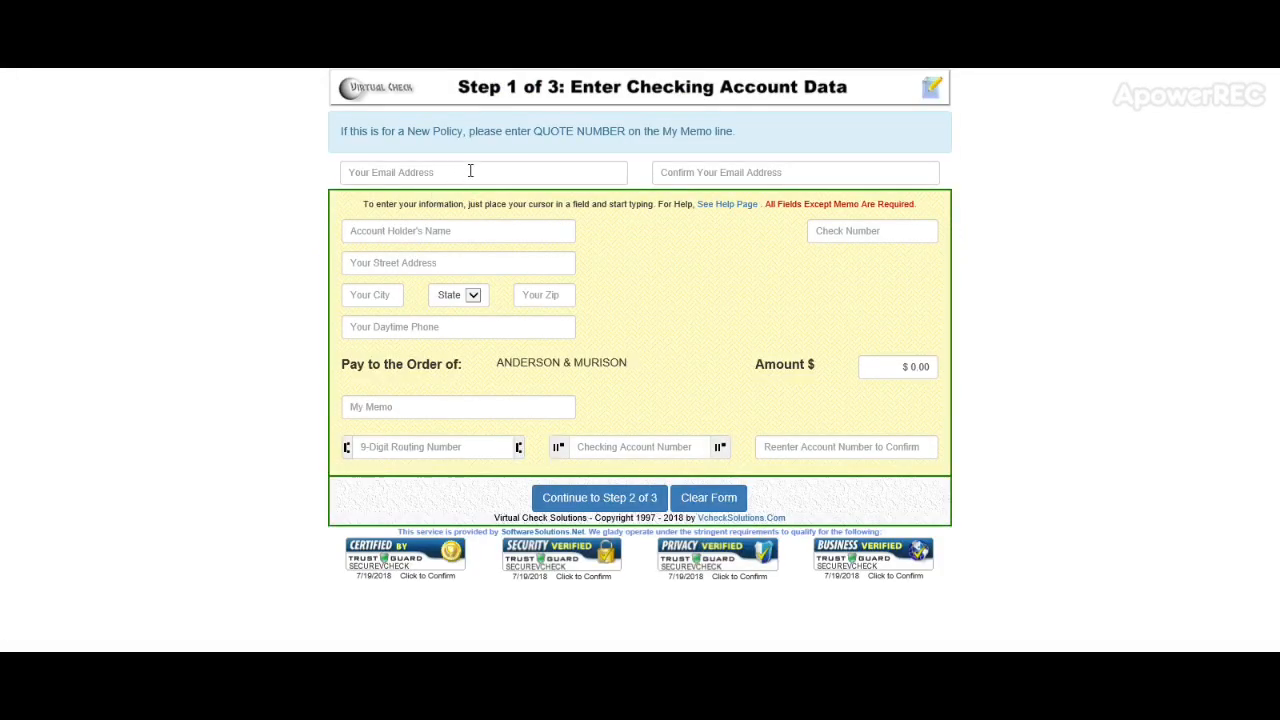
# Step: Enter the payer's e-mail address and confirm it in the second e-mail box
pyautogui.click(470, 171)
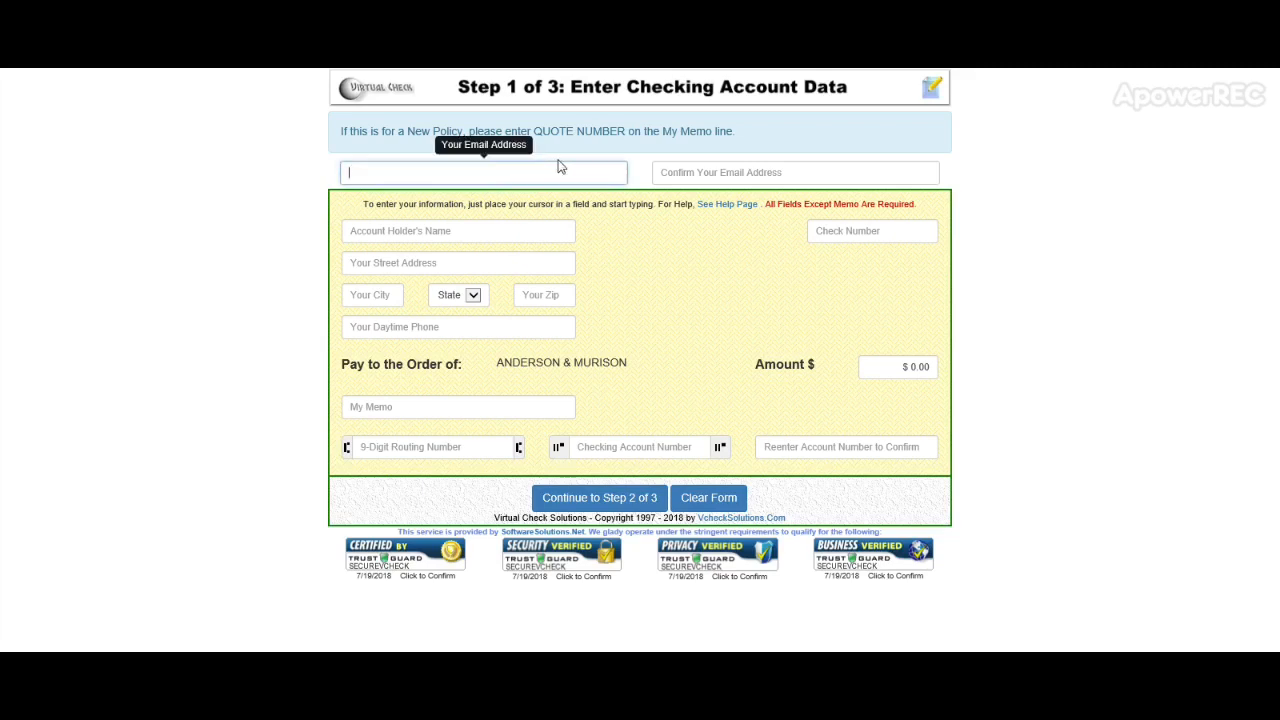
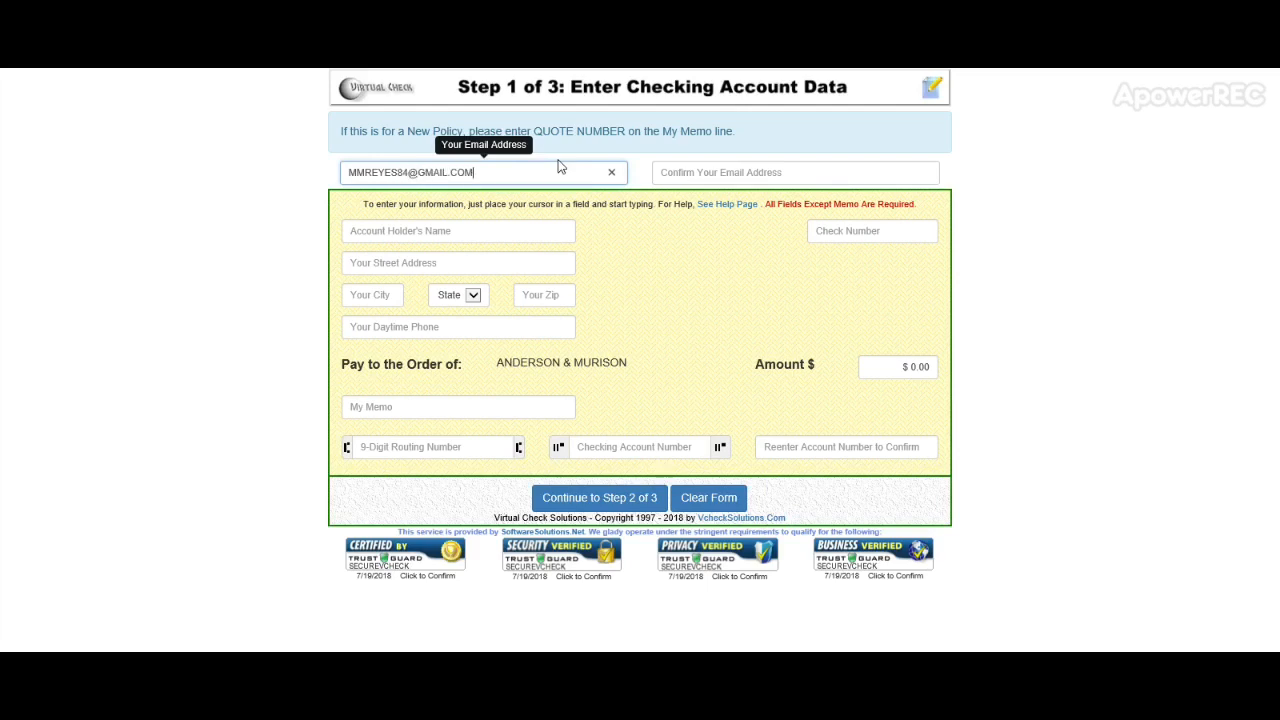
pyautogui.press('Tab')
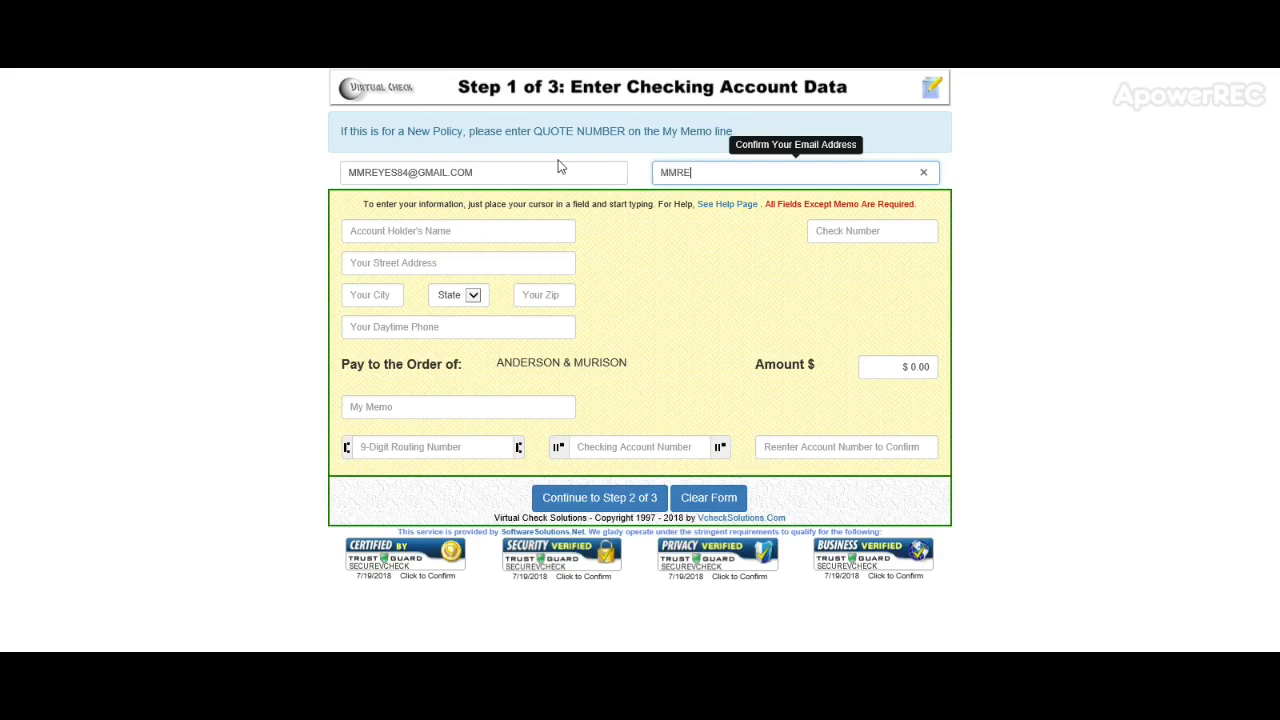
# Step: Fill in the account holder's name, street, city, state and ZIP code, and start the daytime phone
pyautogui.click(511, 224)
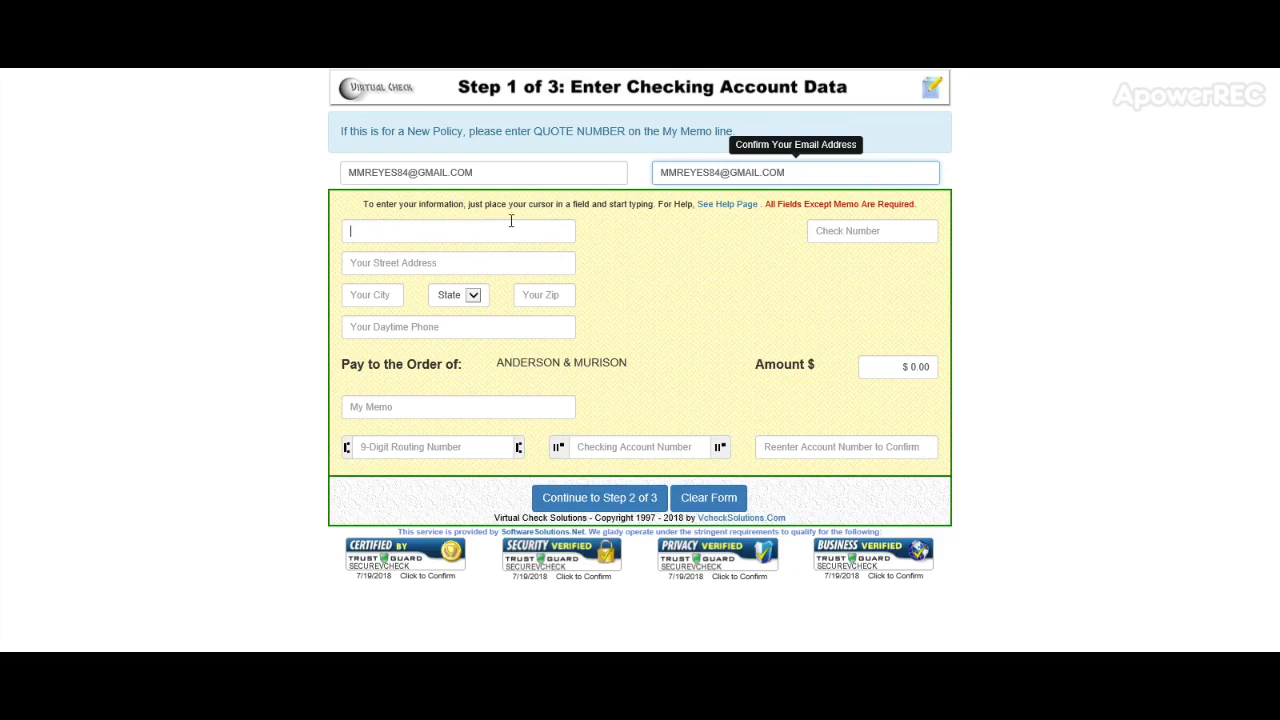
pyautogui.press('BackSpace')
pyautogui.press('BackSpace')
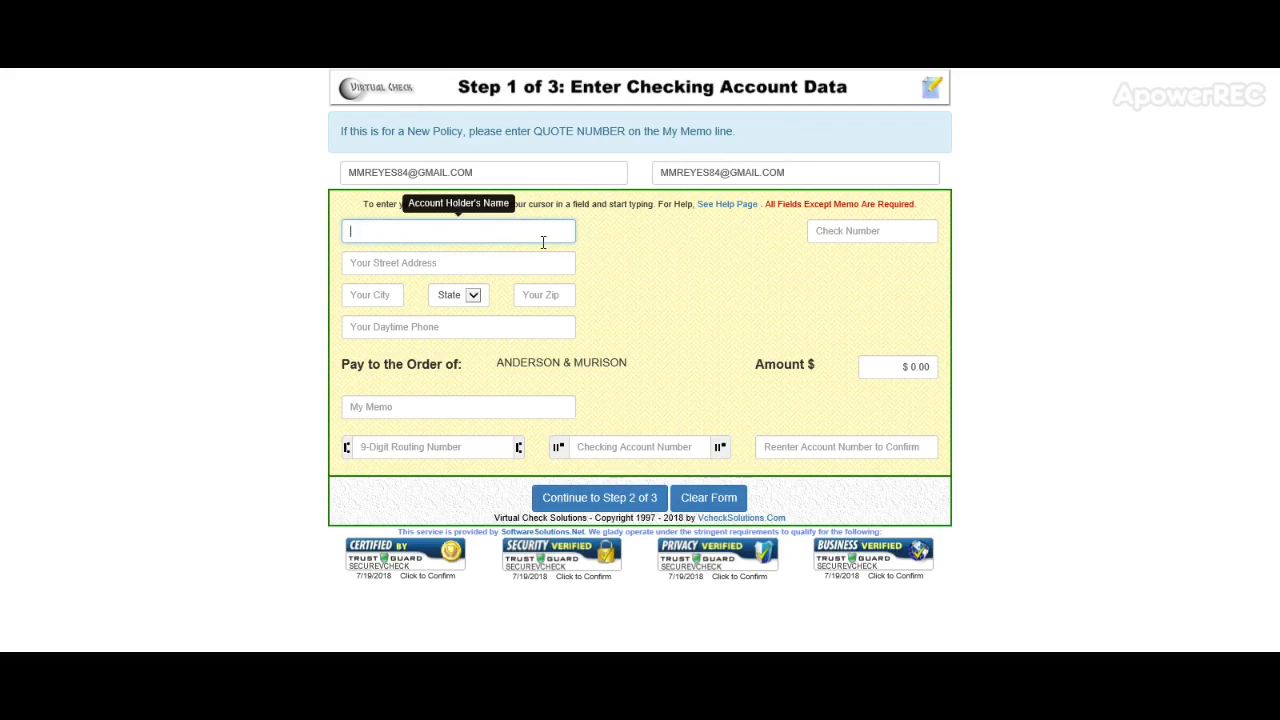
pyautogui.write('JANE DOE')
pyautogui.press('Tab')
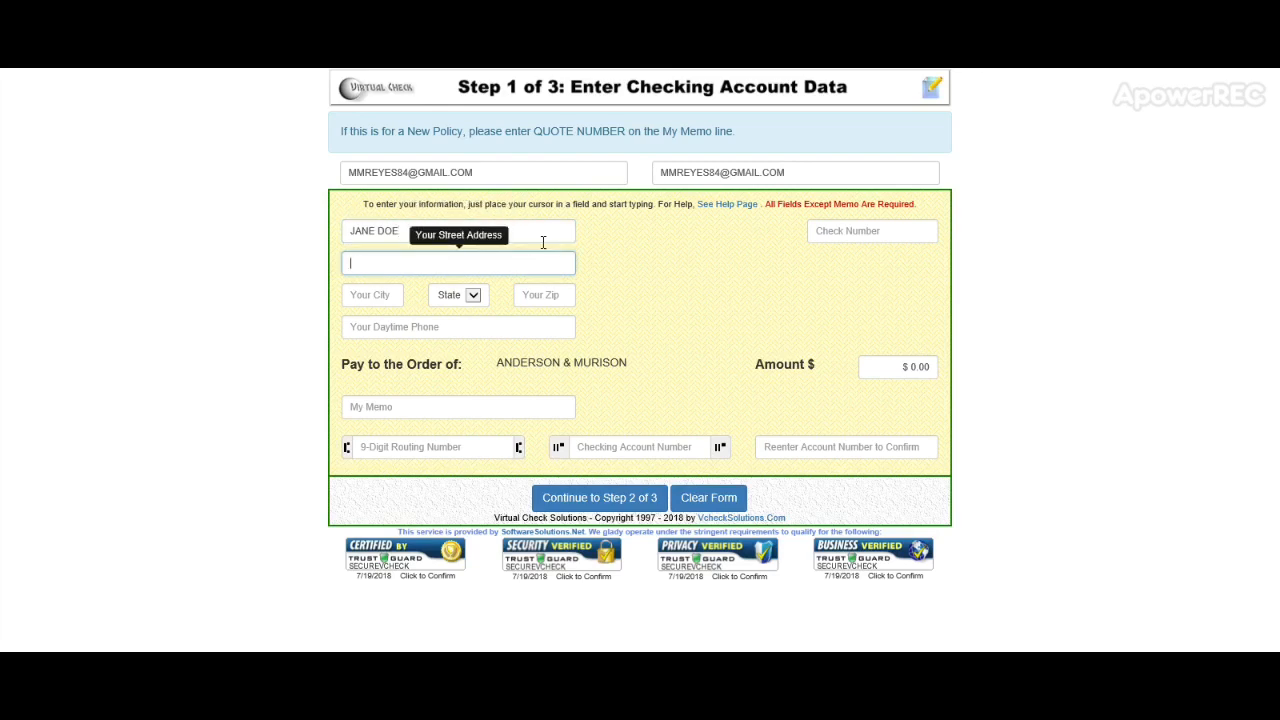
pyautogui.write('123 aP')
pyautogui.press('Tab')
pyautogui.write('LOS AN')
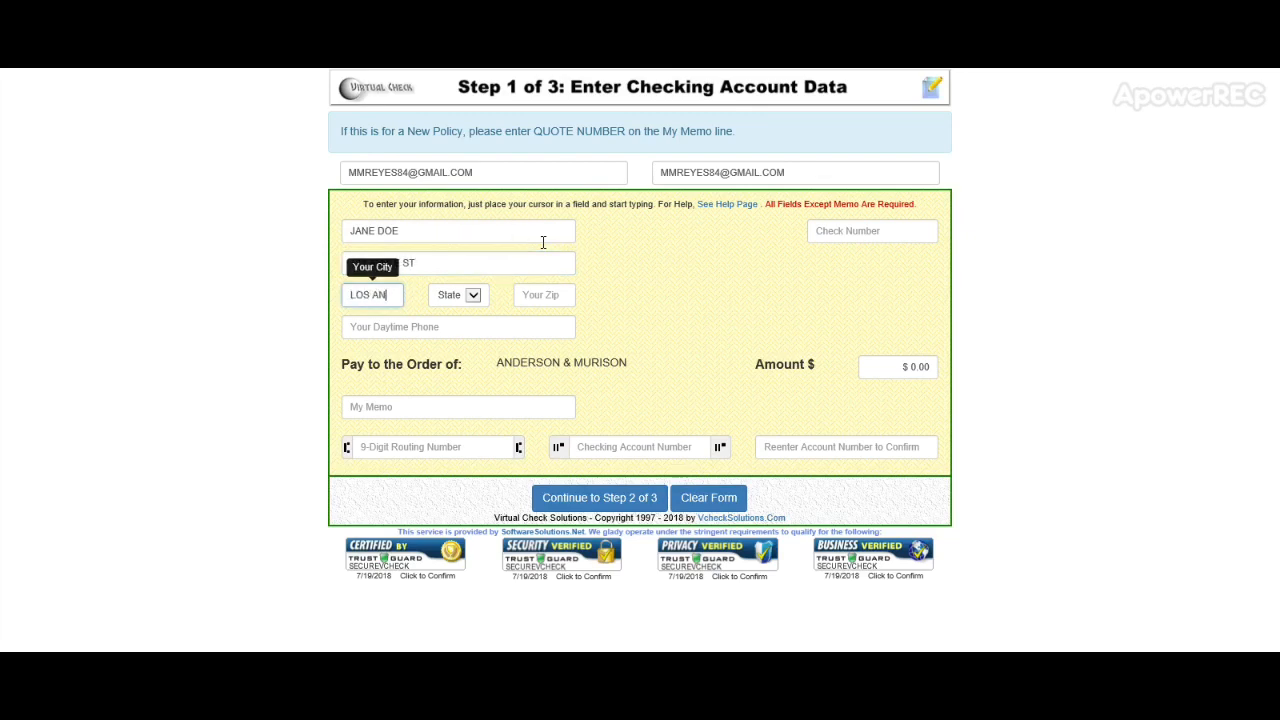
pyautogui.write('GELES')
pyautogui.press('Tab')
pyautogui.write('CA')
pyautogui.press('Tab')
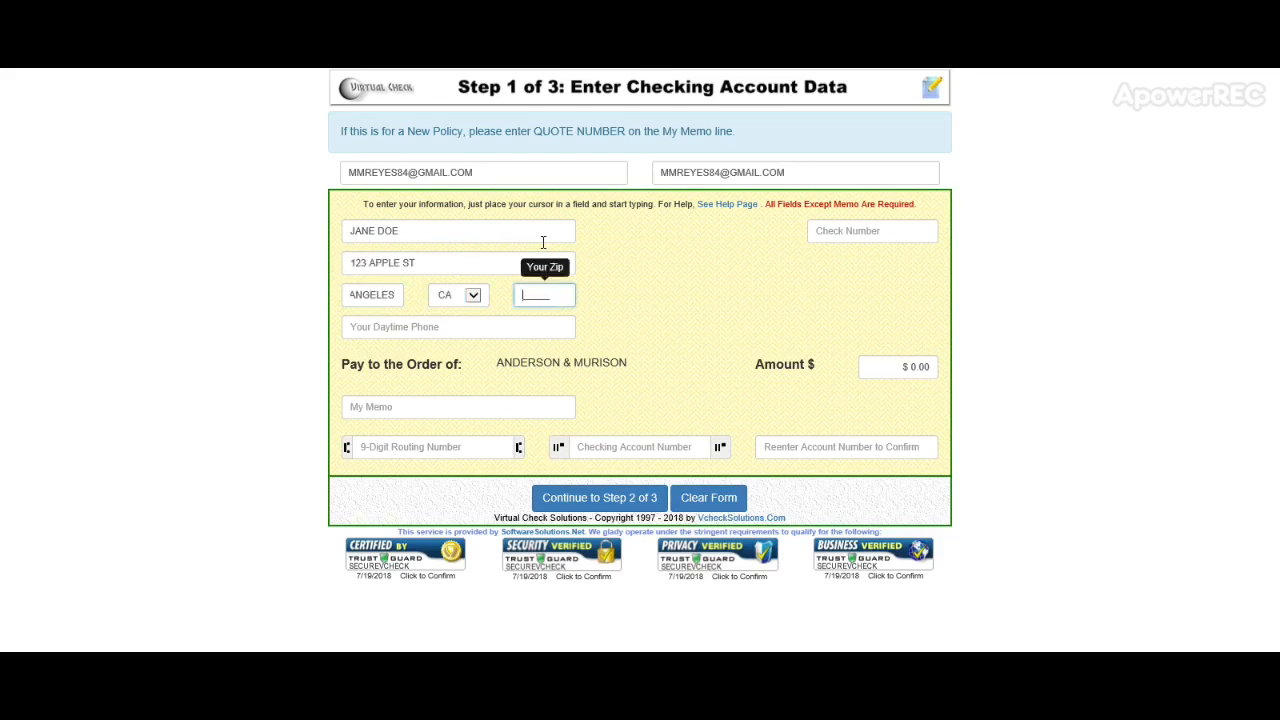
pyautogui.write('90041')
pyautogui.press('Tab')
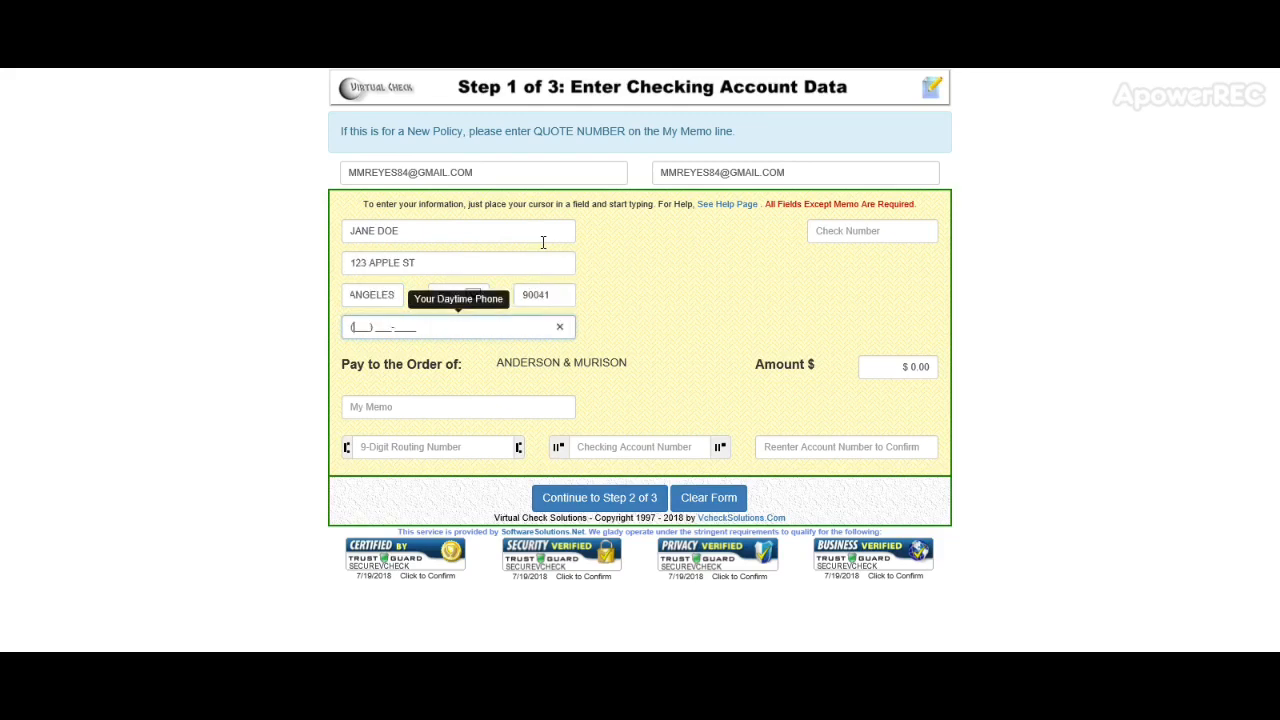
# Step: Finish the phone, enter a check amount of 288 and the applicant's name as memo
pyautogui.press('Tab')
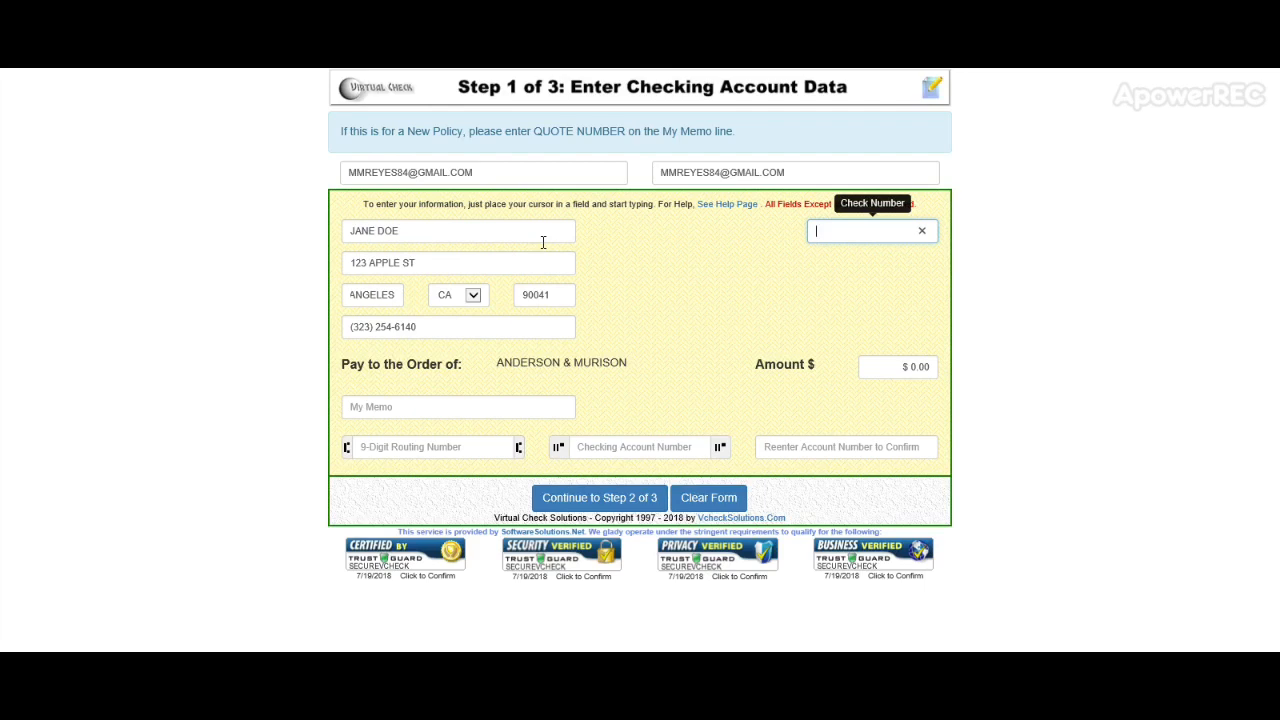
pyautogui.press('Tab')
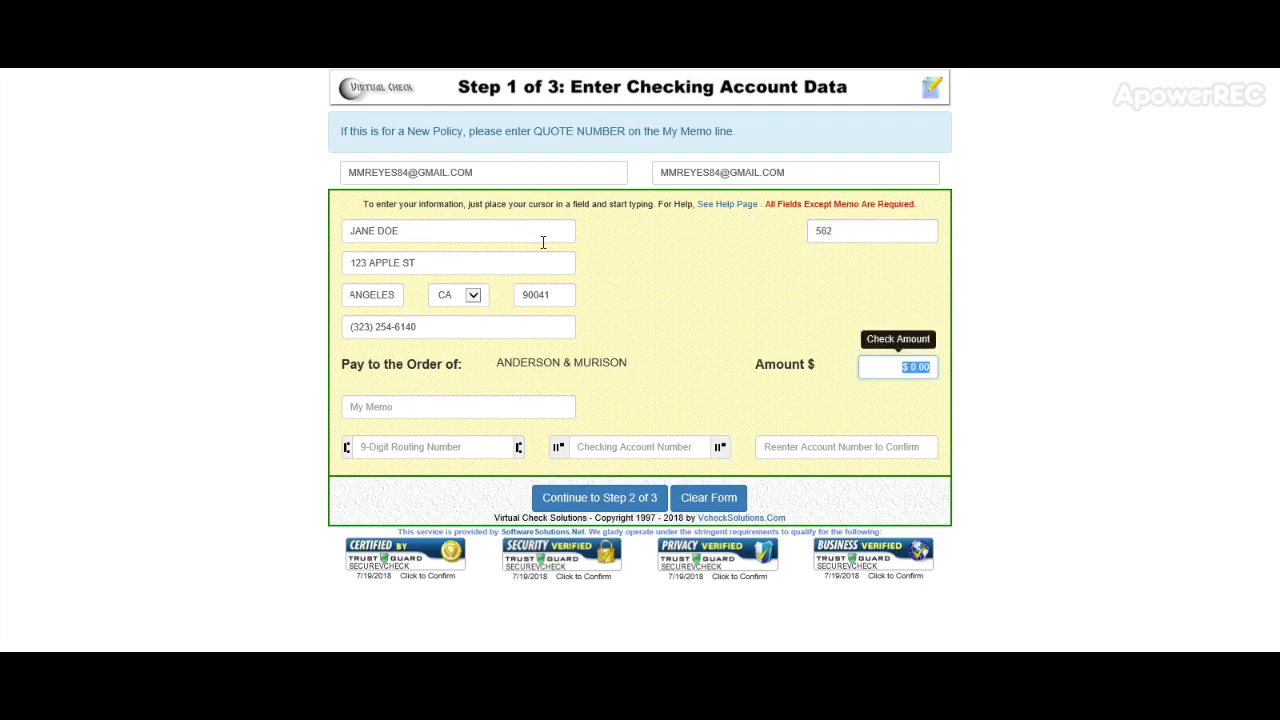
pyautogui.write('288')
pyautogui.press('Tab')
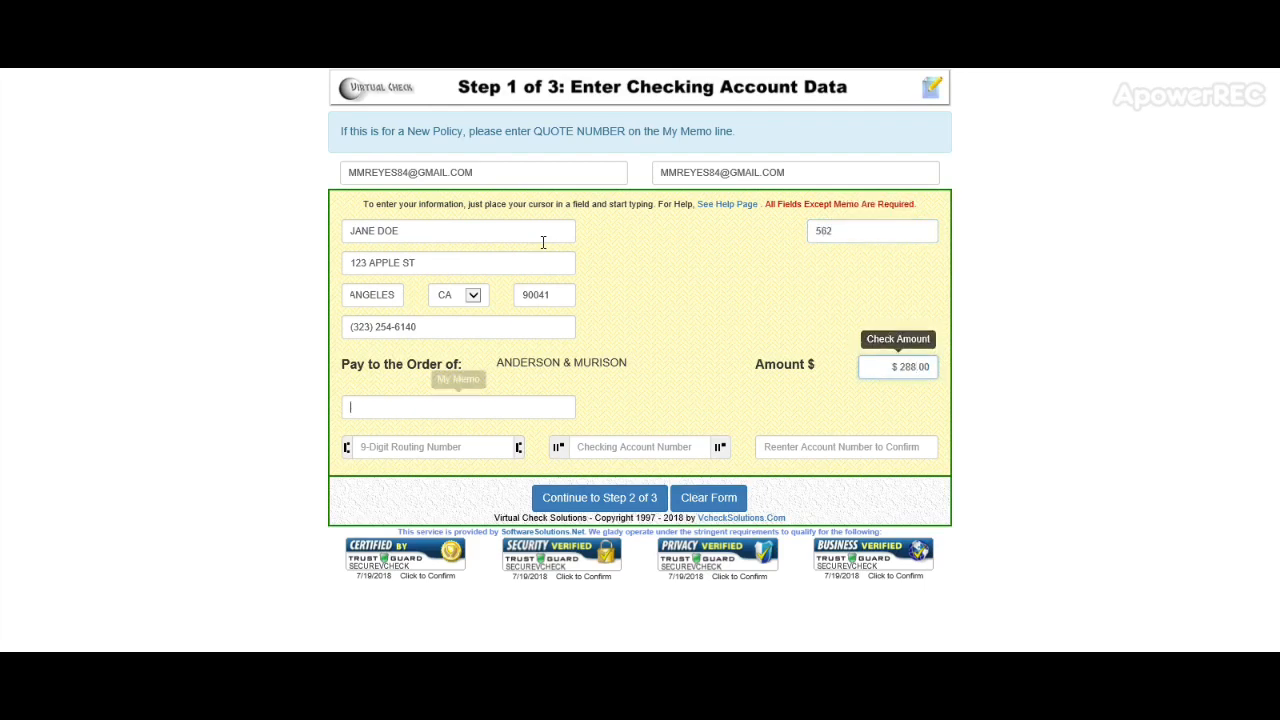
pyautogui.write('JAN')
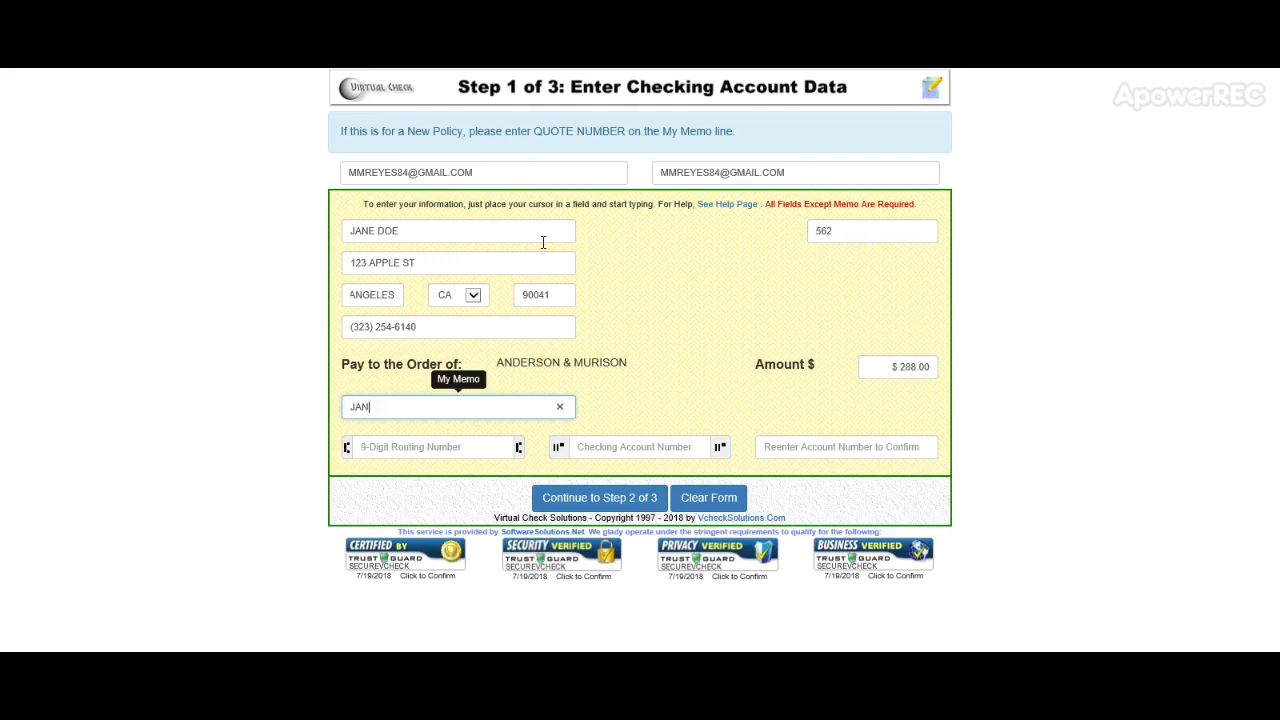
pyautogui.write('E DOE')
# Step: Enter the bank routing number and checking account number twice, then continue to Step 2 of 3
pyautogui.press('Tab')
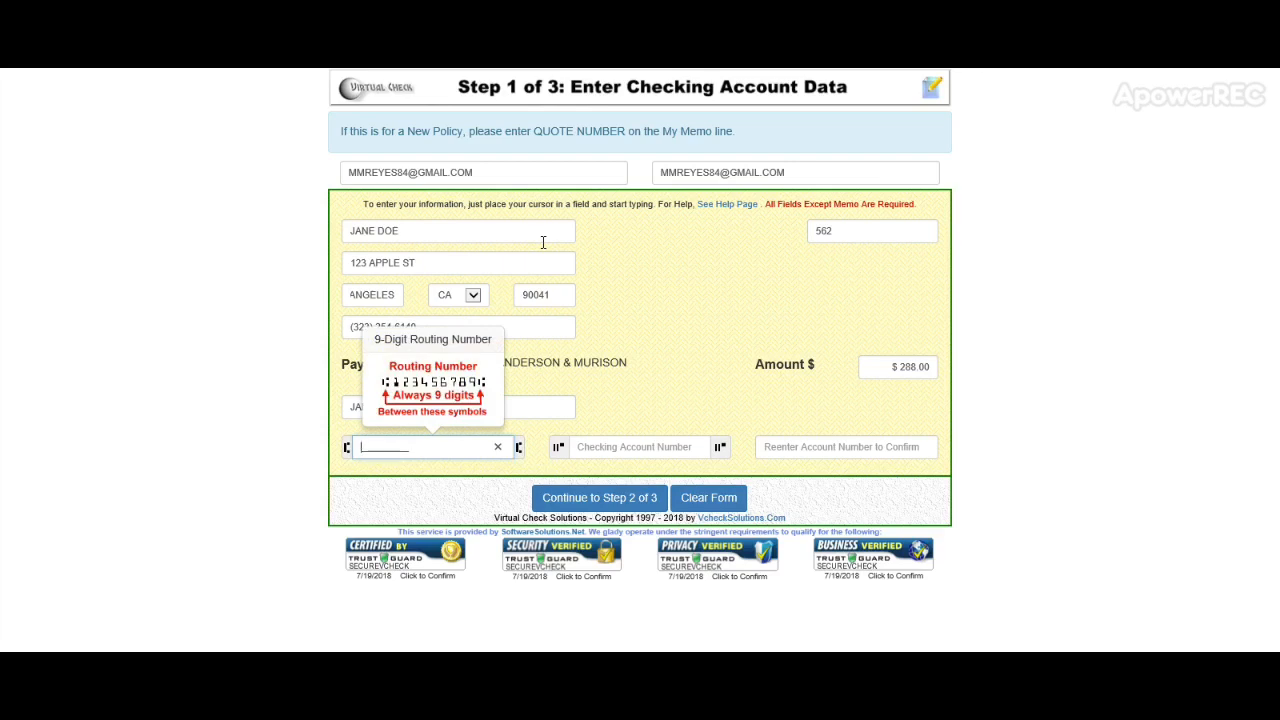
pyautogui.press('Tab')
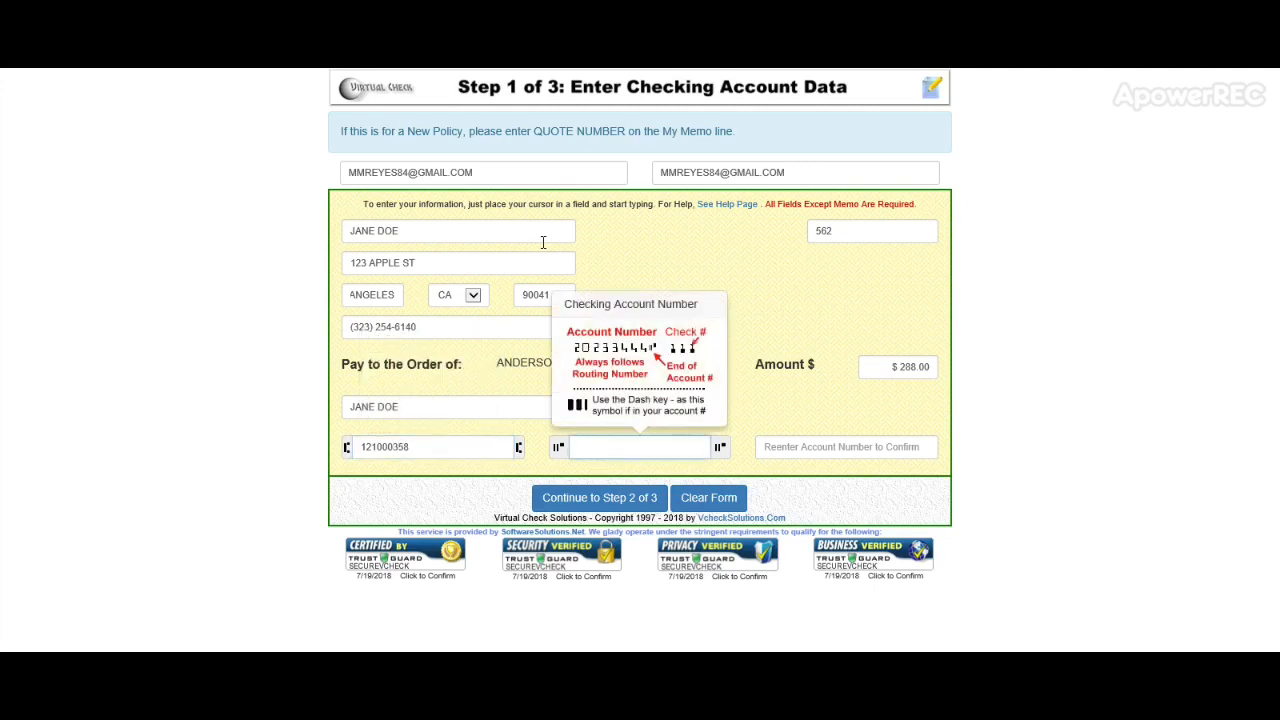
pyautogui.press('Tab')
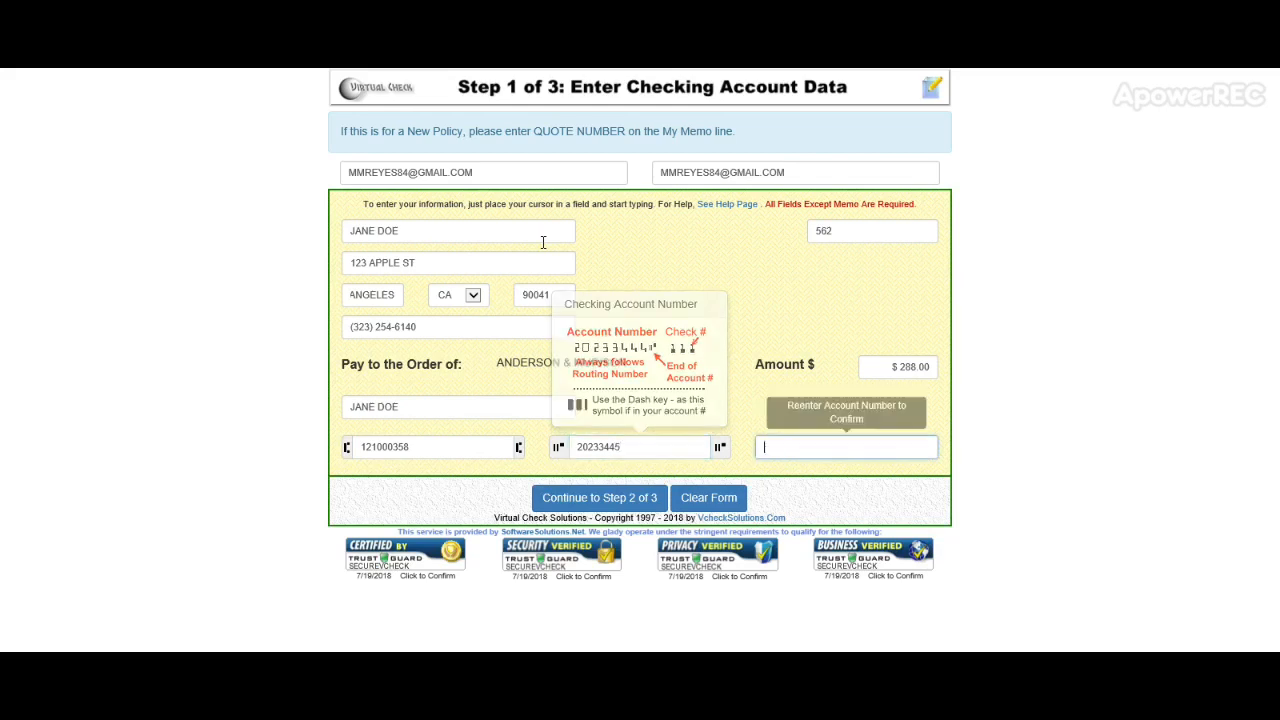
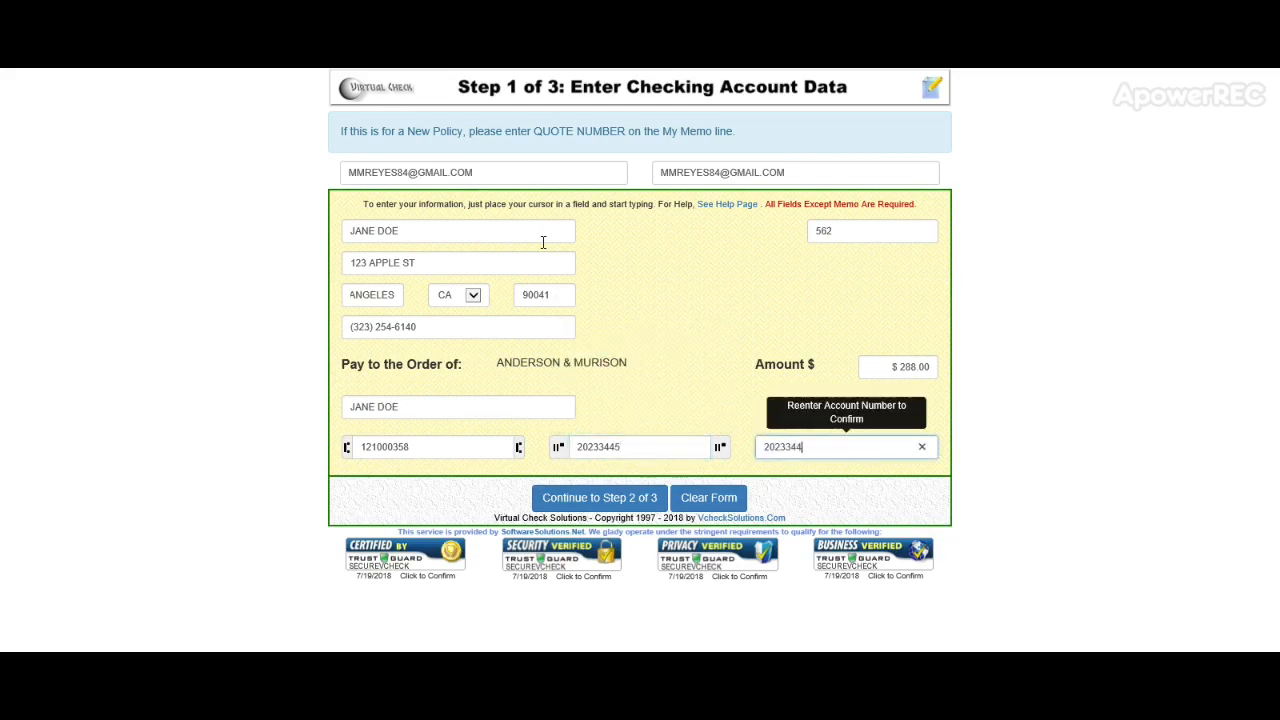
pyautogui.press('Tab')
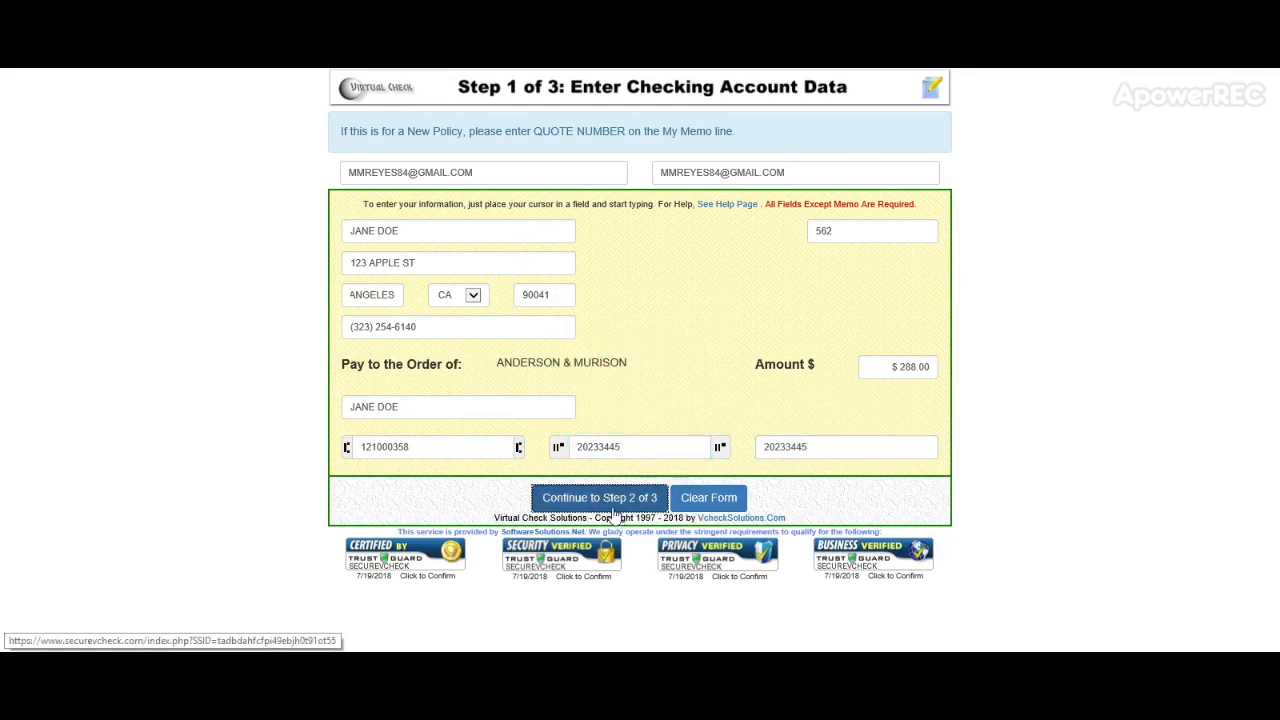
pyautogui.click(616, 505)
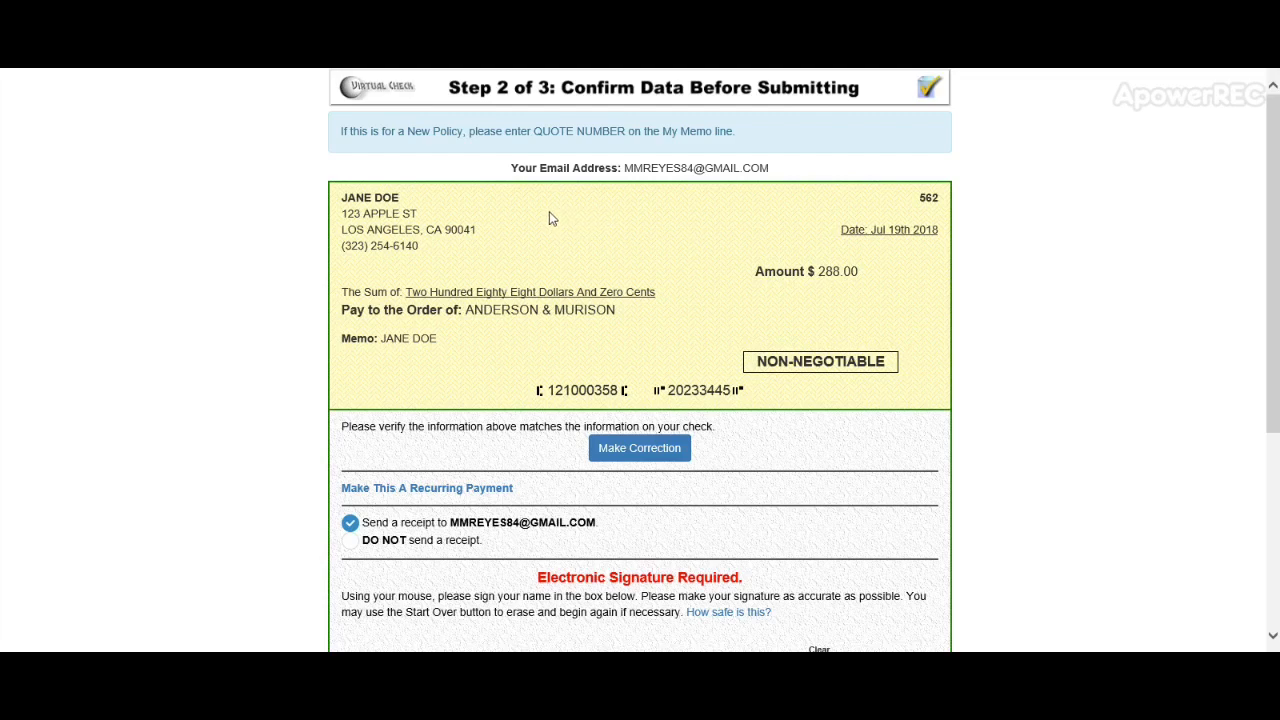
# Step: Review the check details and sign the applicant's name in the signature box
pyautogui.scroll(-1, 605, 257)
pyautogui.scroll(-2, 604, 257)
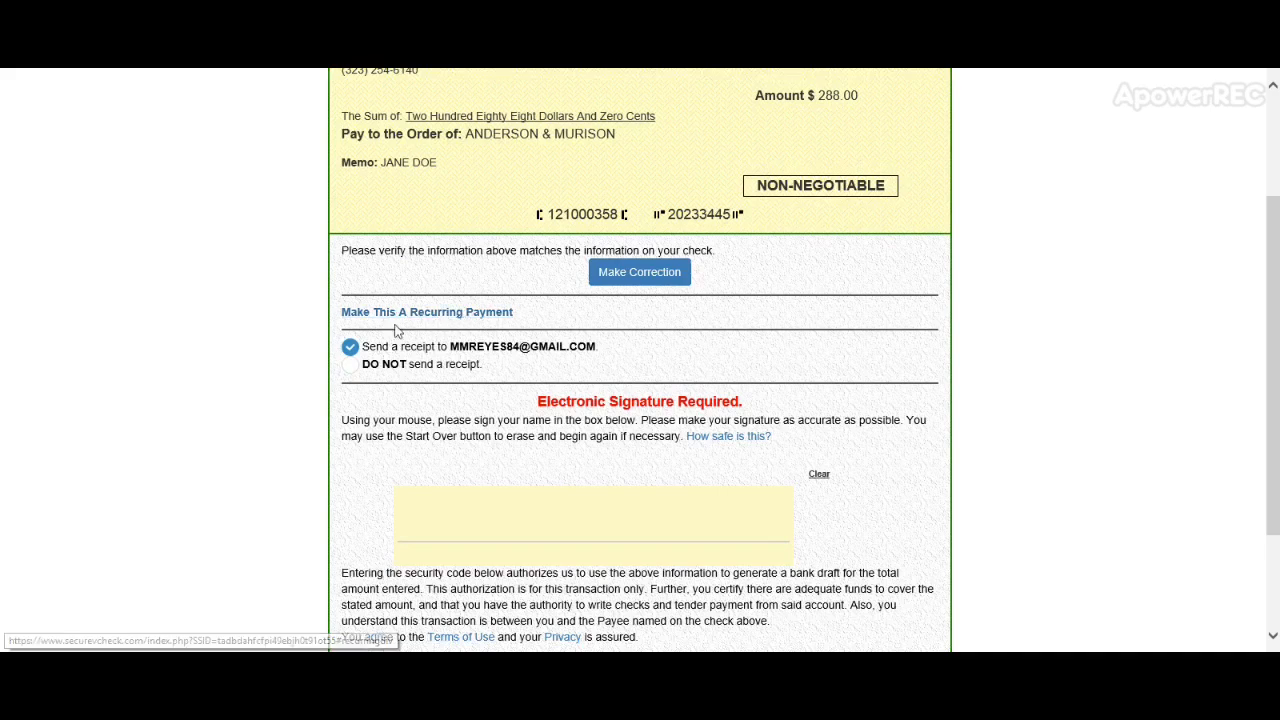
pyautogui.scroll(-1, 390, 314)
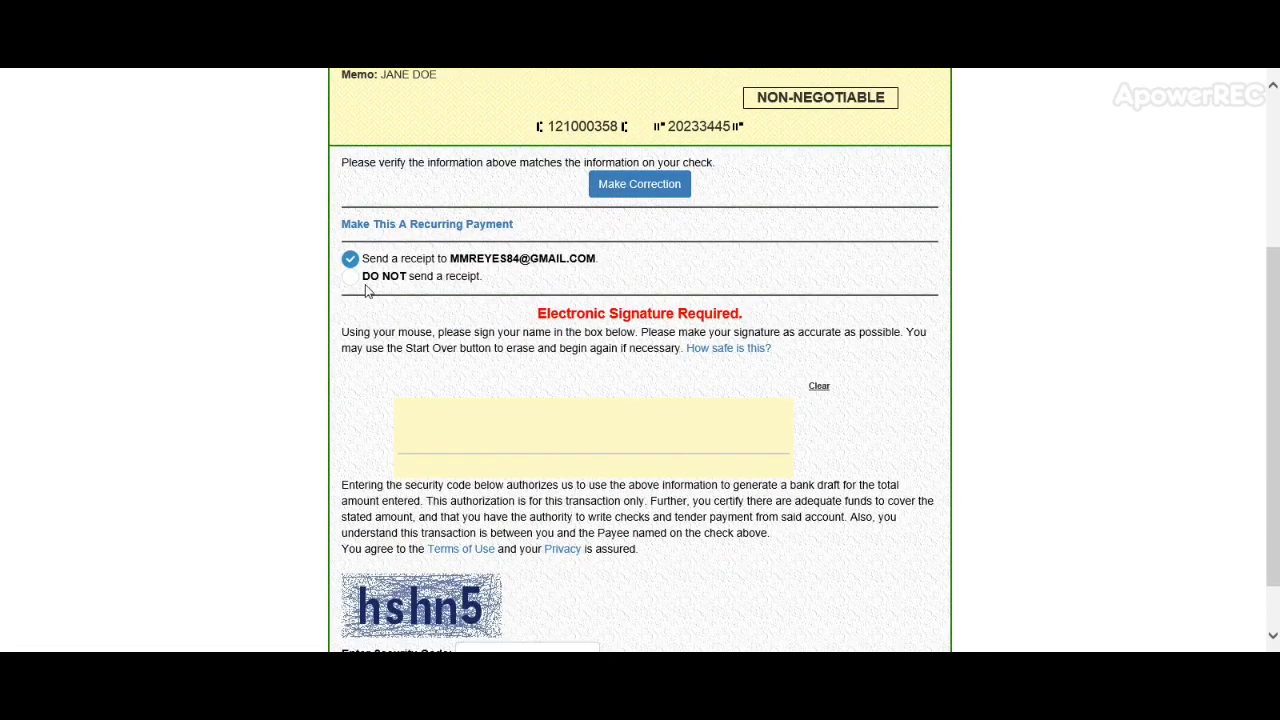
pyautogui.scroll(-1, 360, 295)
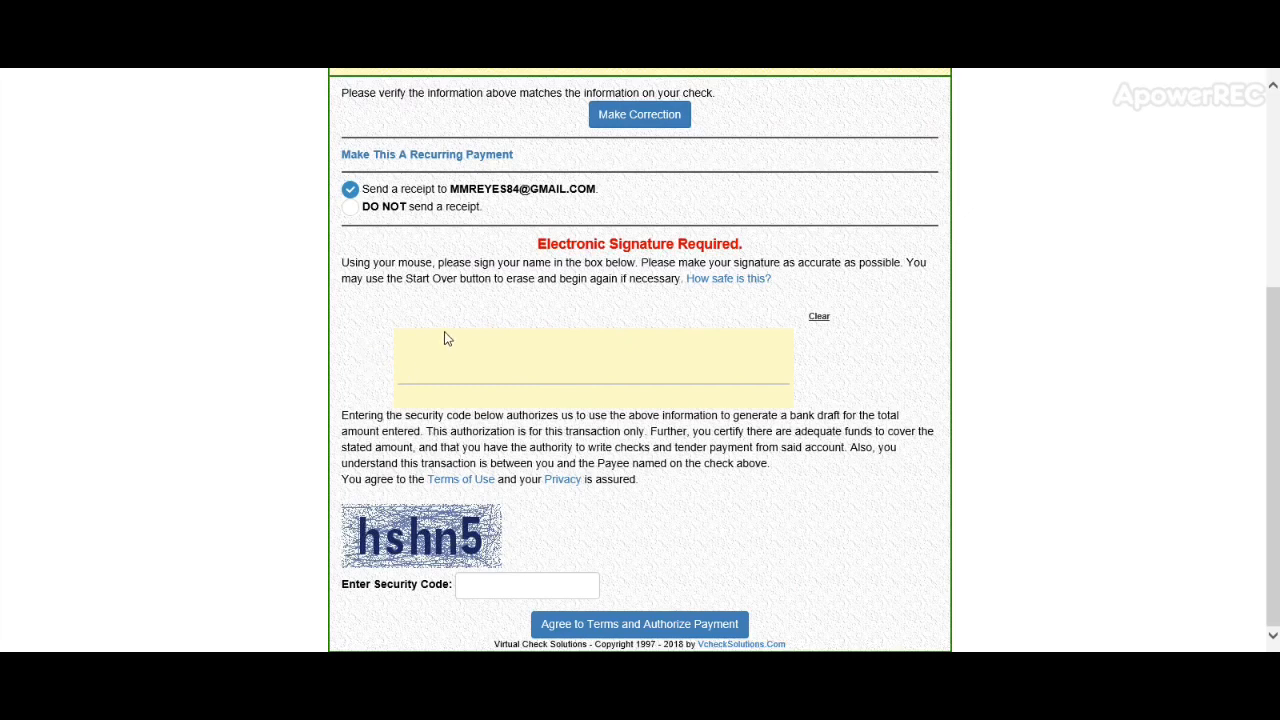
pyautogui.moveTo(423, 374)
pyautogui.mouseDown()
pyautogui.moveTo(469, 331)
pyautogui.moveTo(512, 388)
pyautogui.moveTo(544, 372)
pyautogui.moveTo(586, 383)
pyautogui.moveTo(612, 356)
pyautogui.moveTo(650, 360)
pyautogui.mouseUp()
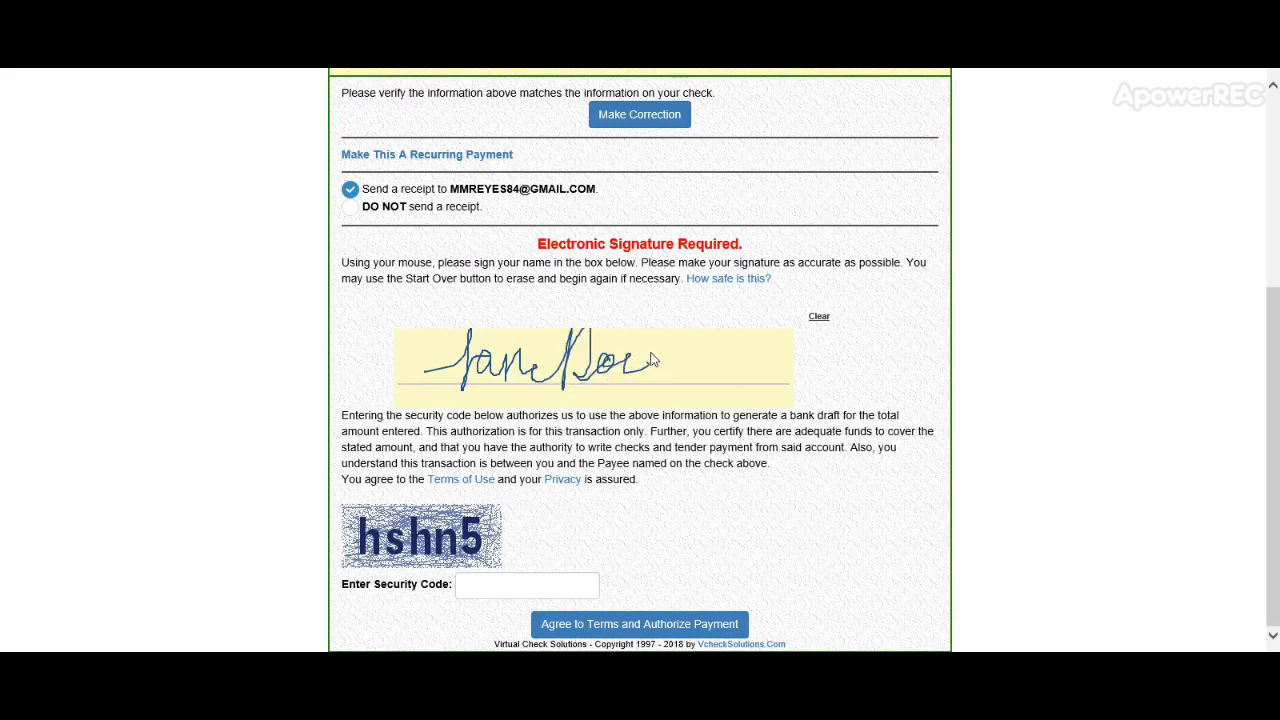
# Step: Enter the security code to authorize the check payment
pyautogui.click(517, 581)
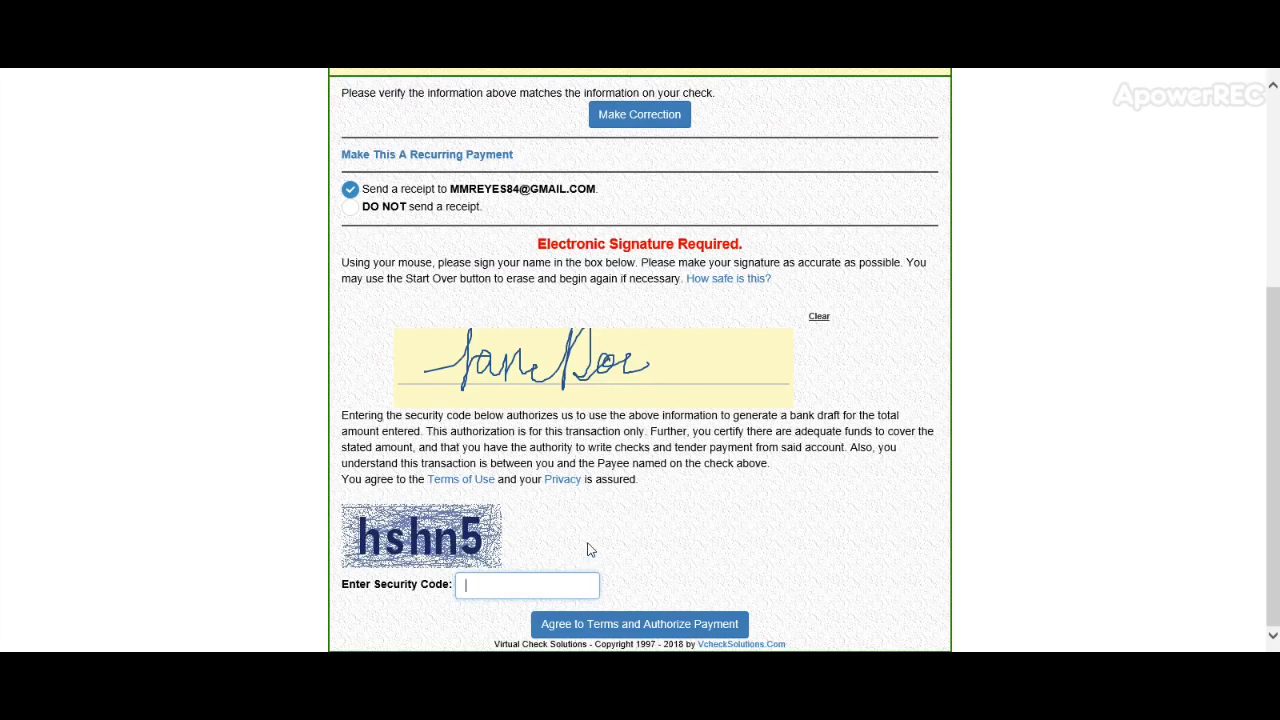
pyautogui.write('hs')
pyautogui.press('BackSpace')
pyautogui.press('BackSpace')
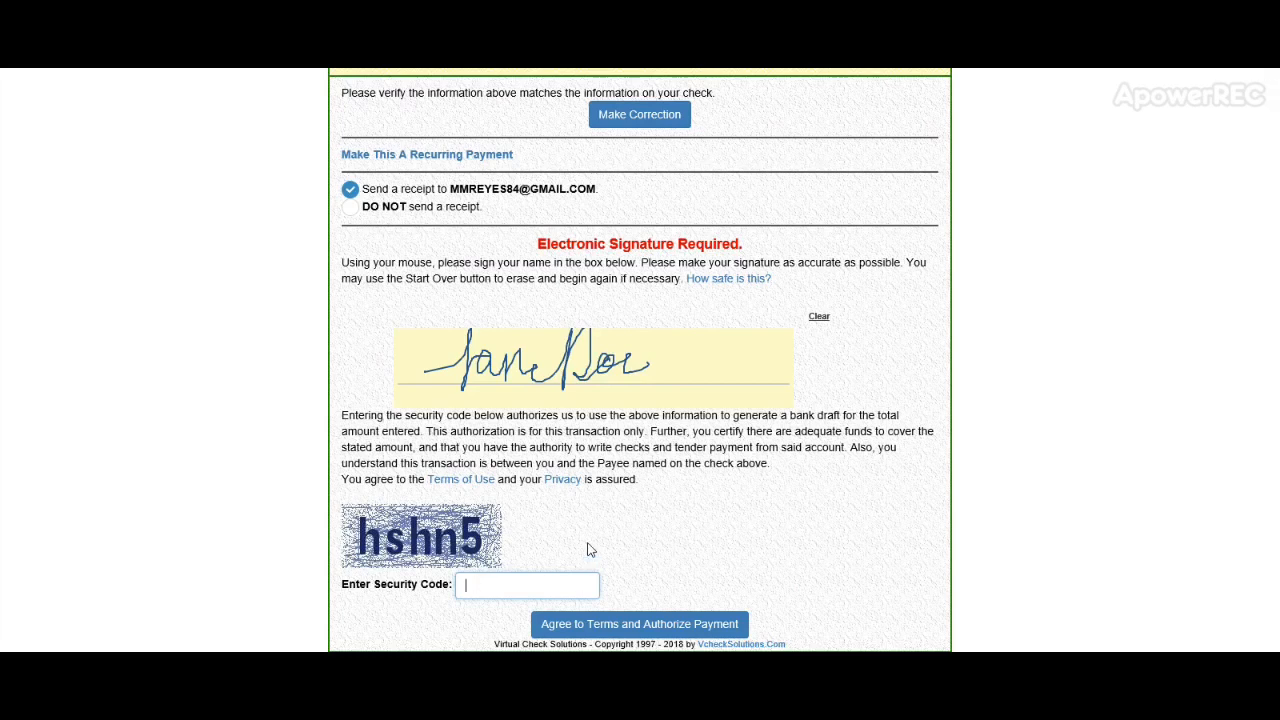
pyautogui.write('h')
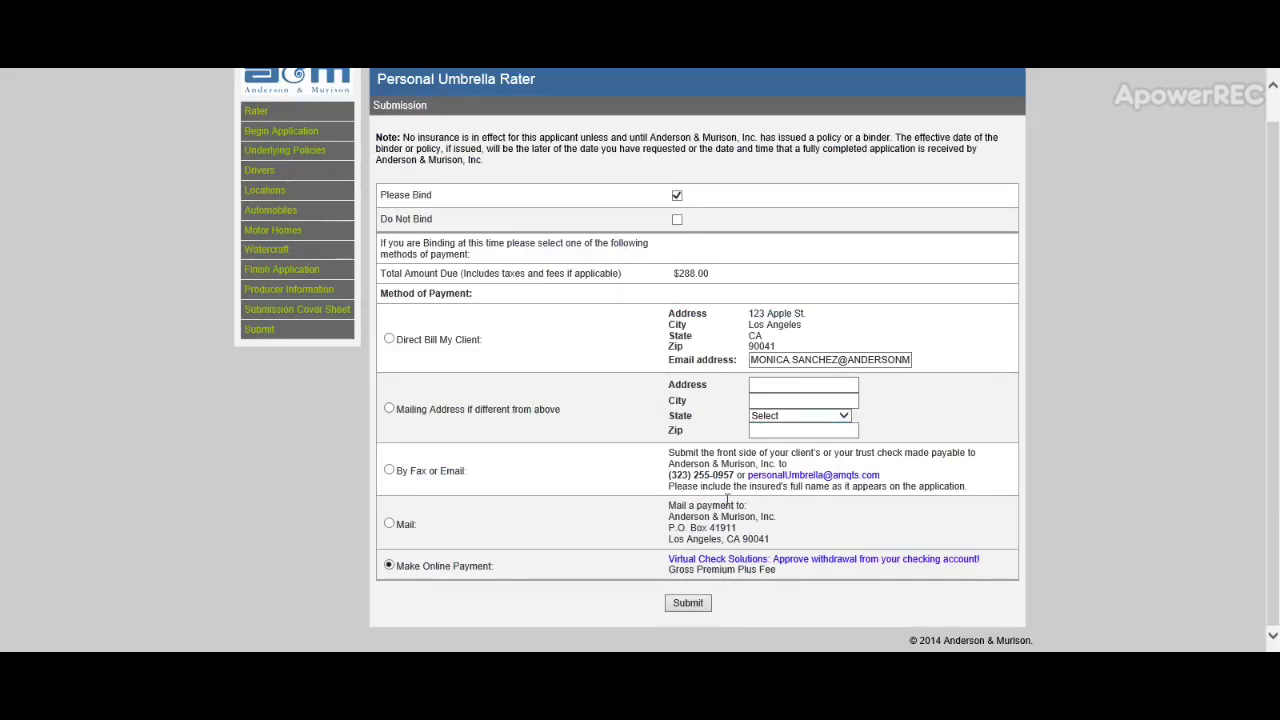
# Step: Submit the $288.00 umbrella application for binding with online payment selected
pyautogui.click(698, 606)
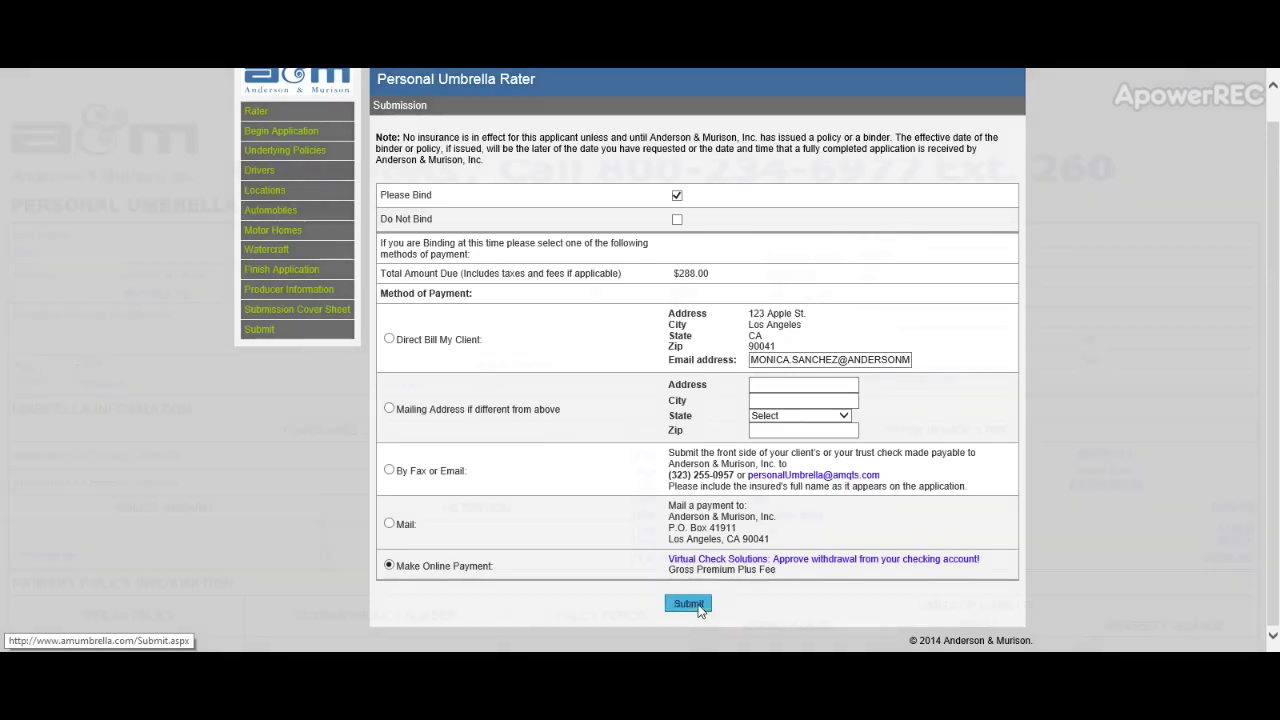